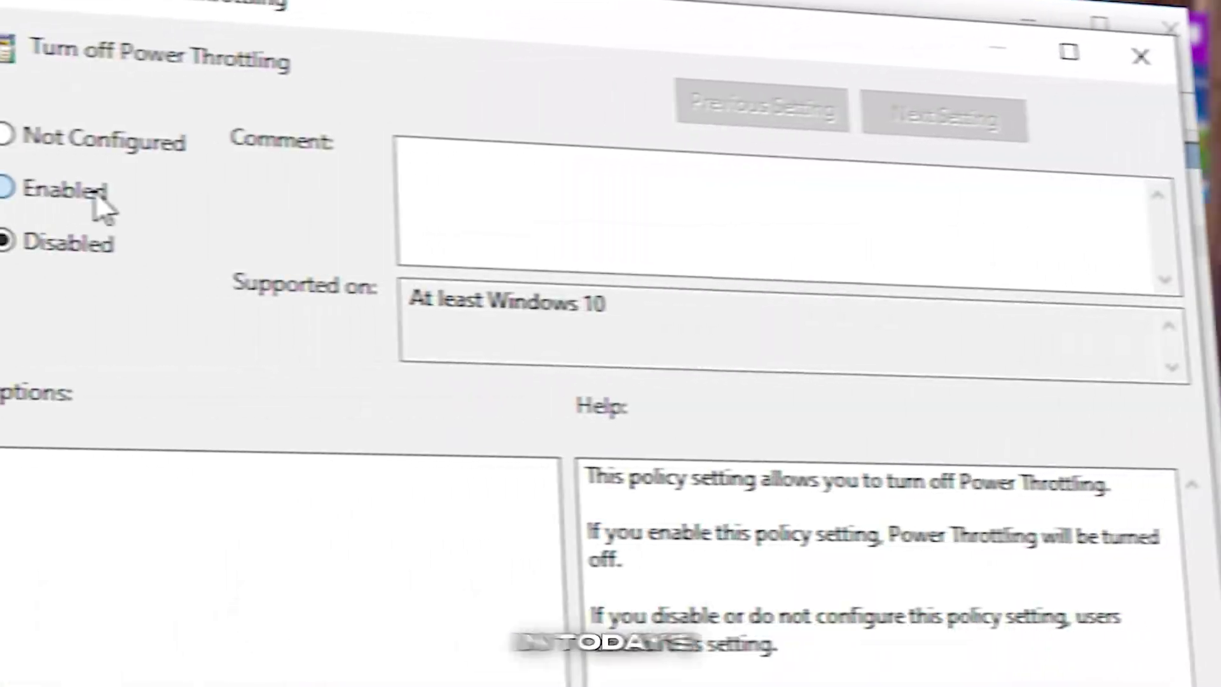
Highlight the GearUp link line in the video description.
left_click(95, 196)
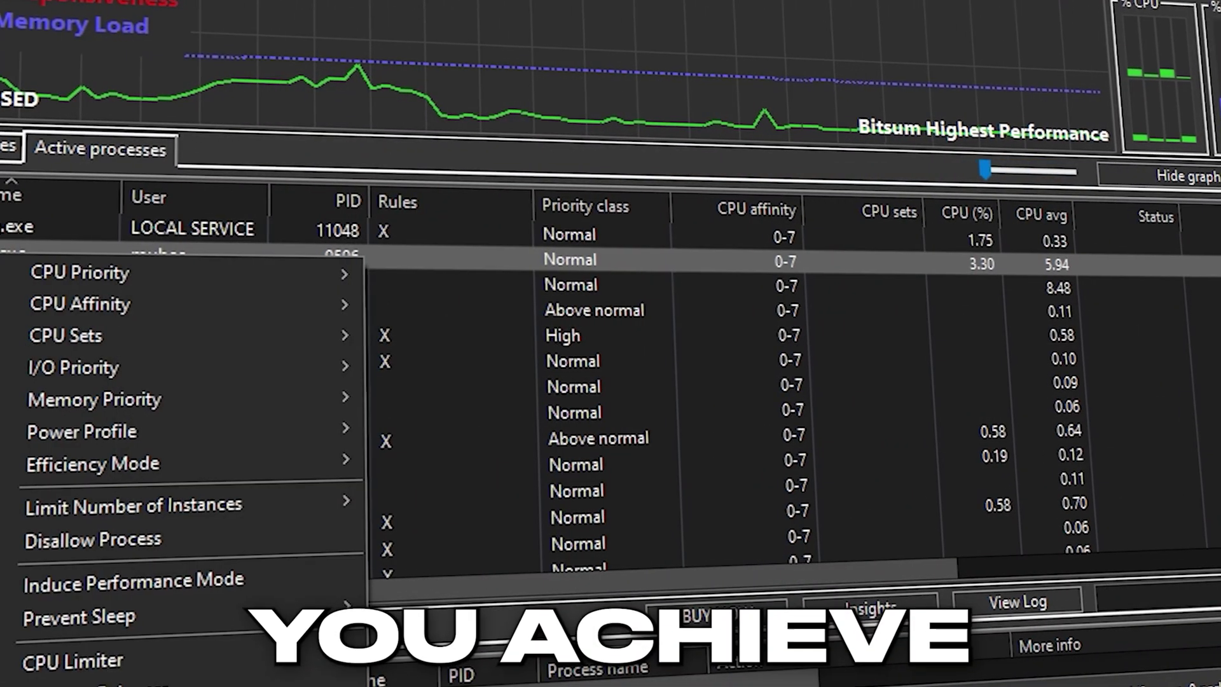
mouse_move(250, 272)
mouse_move(474, 303)
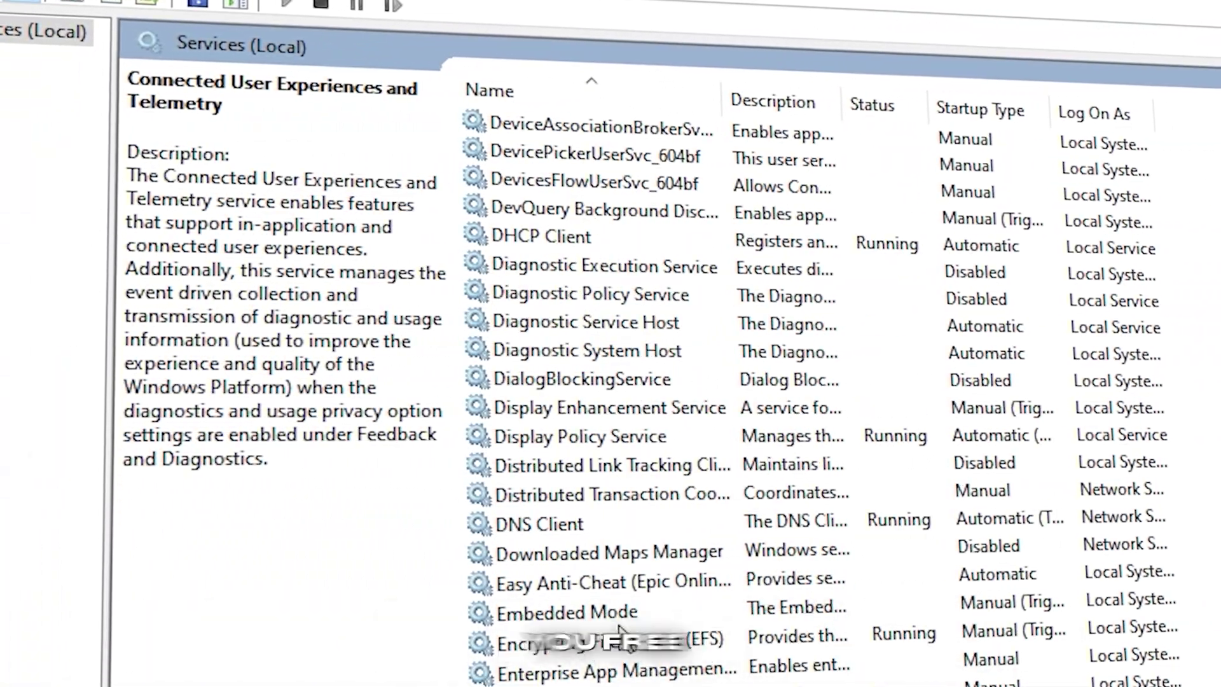
scroll(620, 629, "up", 2)
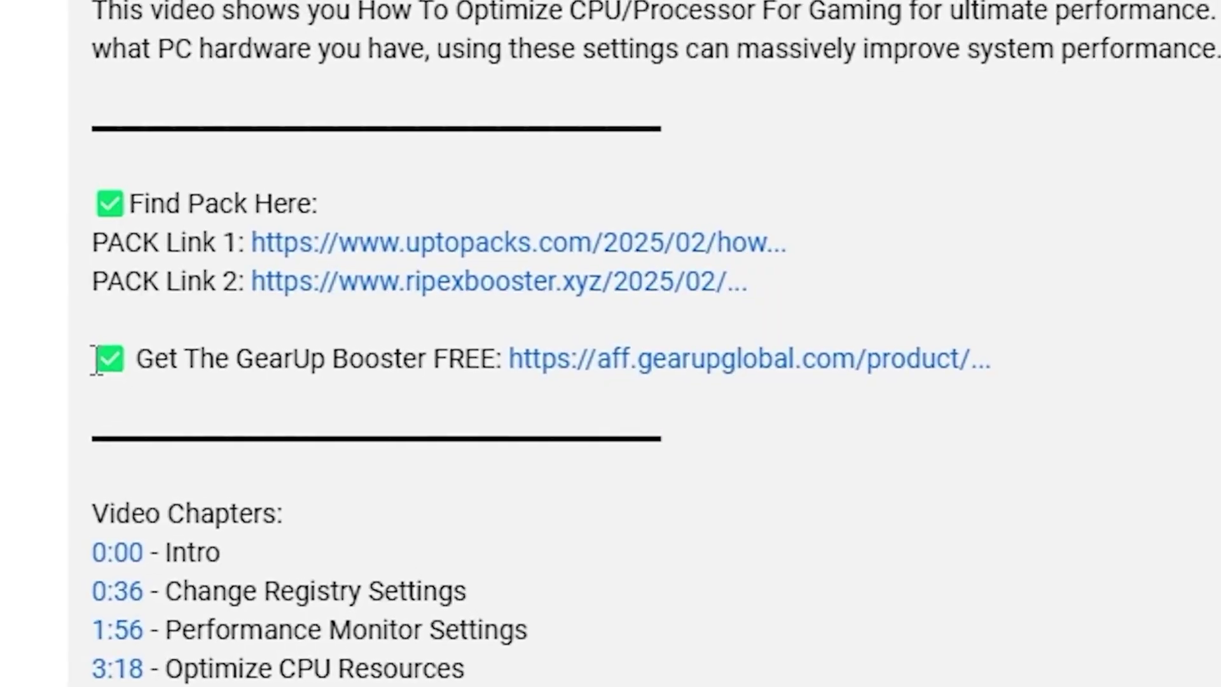
left_click_drag(105, 358, 1017, 378)
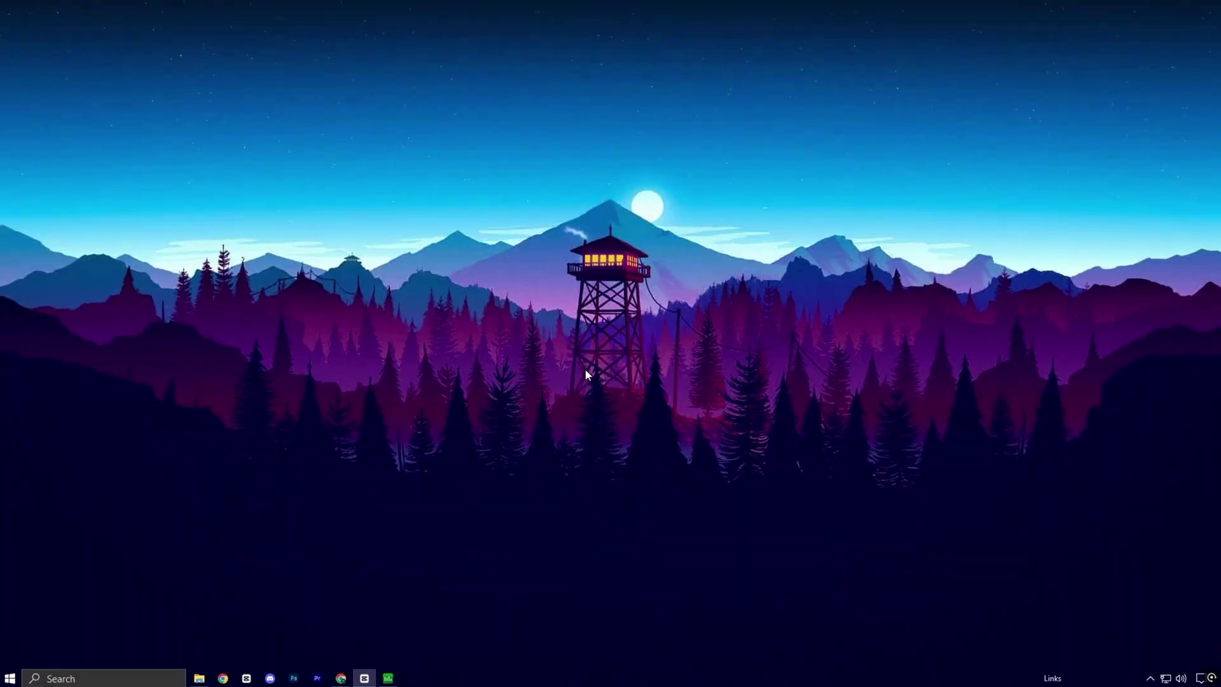
Launch gpedit.msc from the Run box and centre the Group Policy Editor window.
key("super+r")
left_click_drag(142, 550, 562, 175)
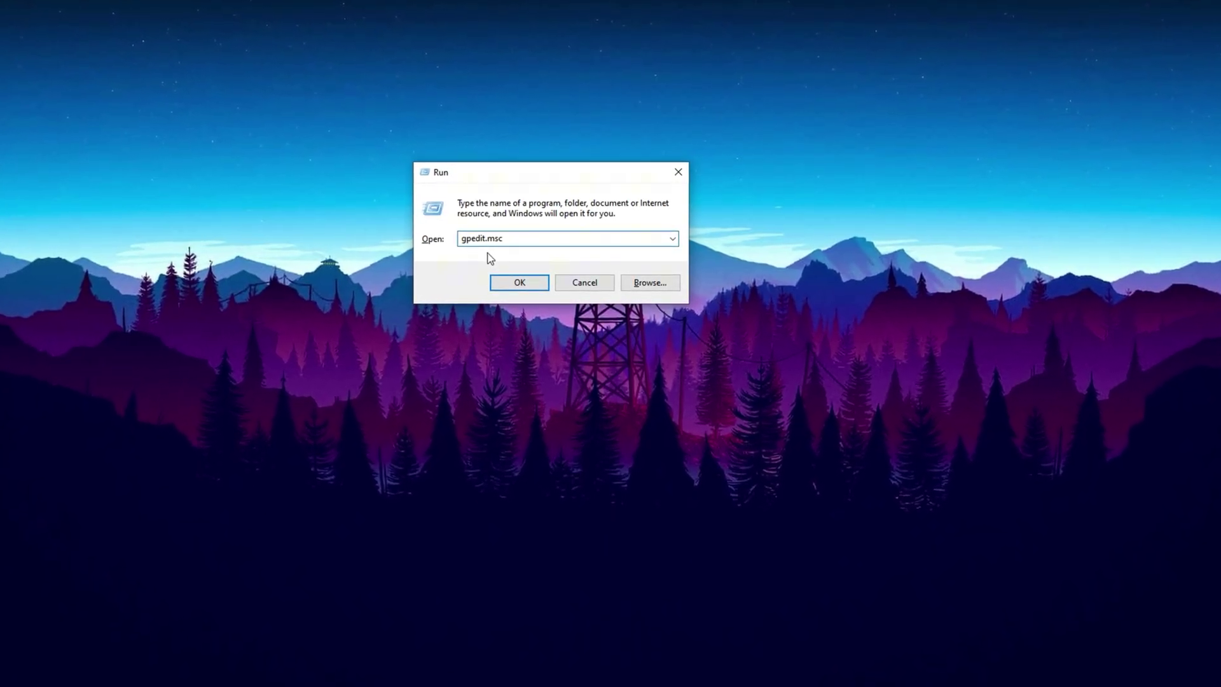
left_click(526, 282)
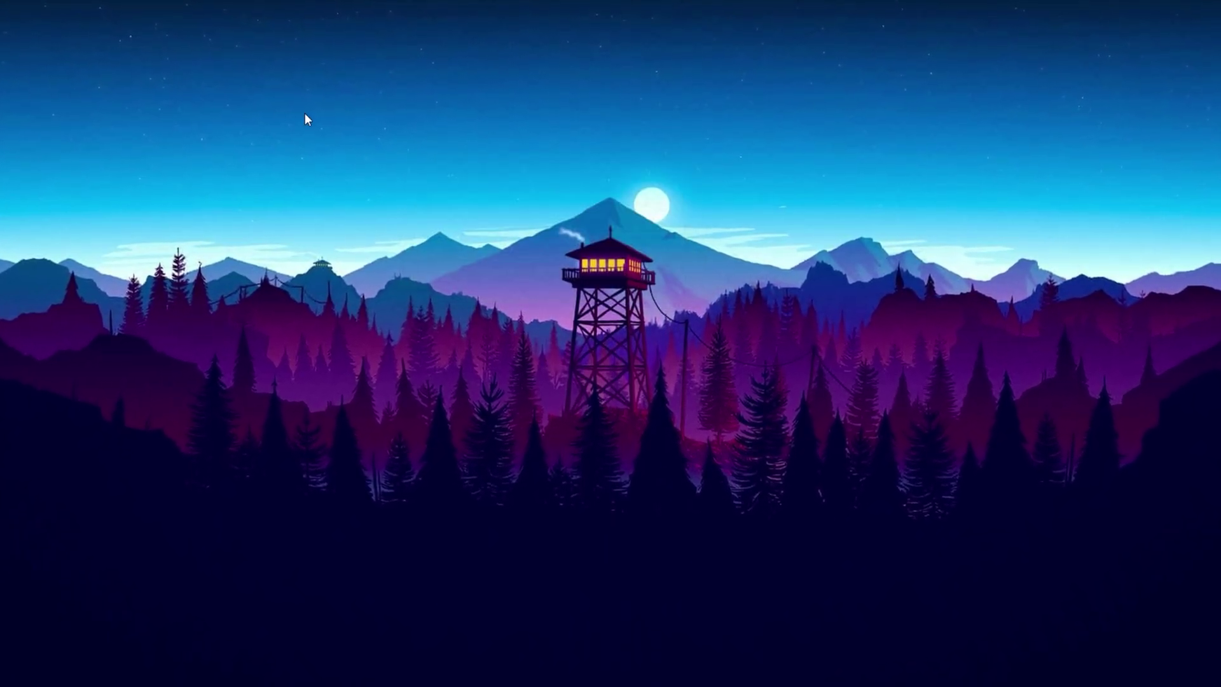
left_click_drag(213, 104, 534, 115)
Expand Computer Configuration > Administrative Templates > System > Power Management > Power Throttling Settings.
left_click(417, 176)
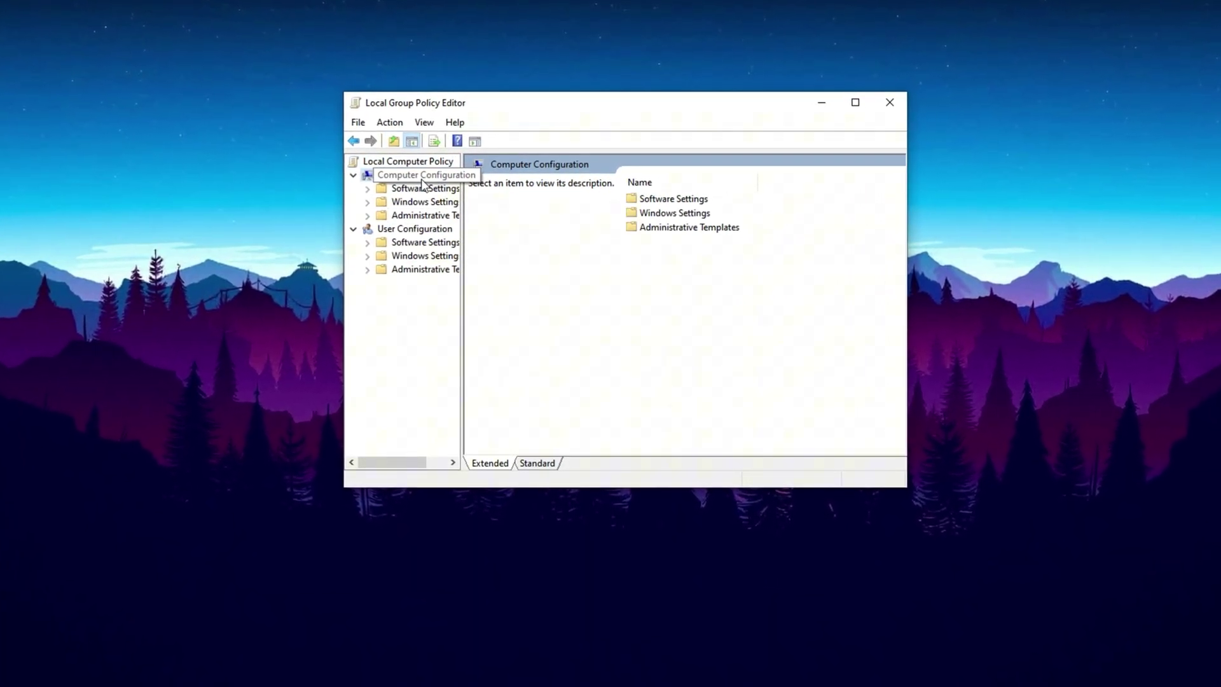
double_click(673, 230)
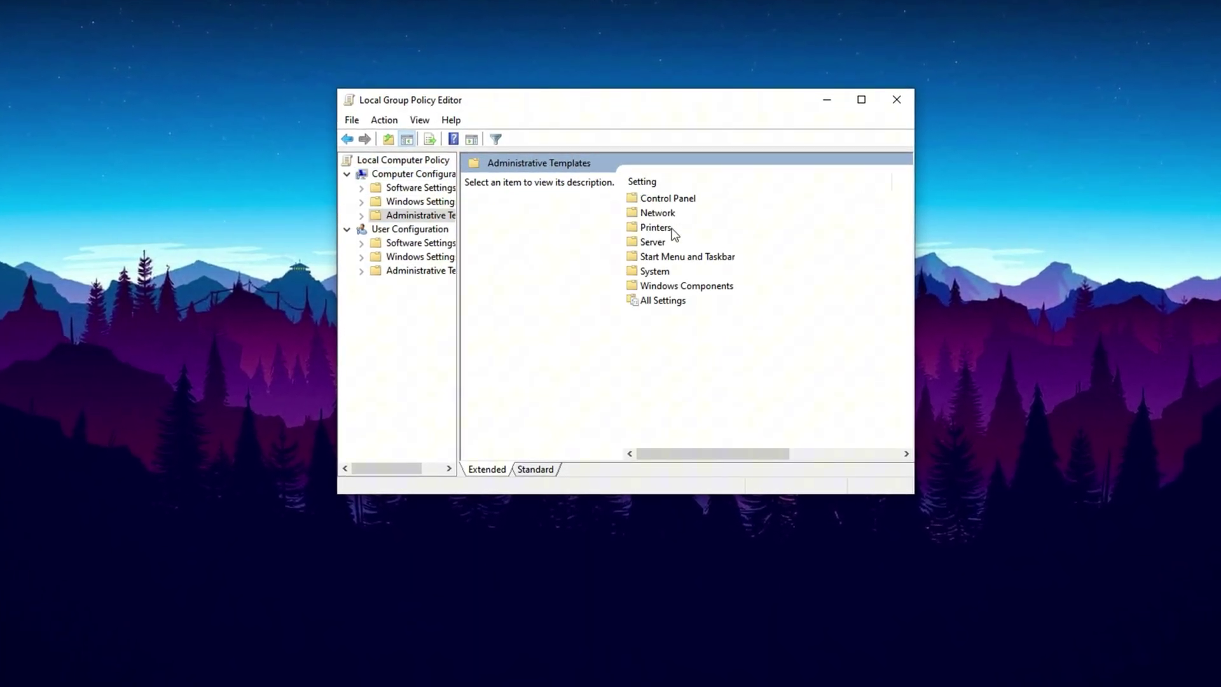
double_click(655, 272)
scroll(677, 363, "down", 4)
scroll(677, 363, "down", 4)
double_click(684, 306)
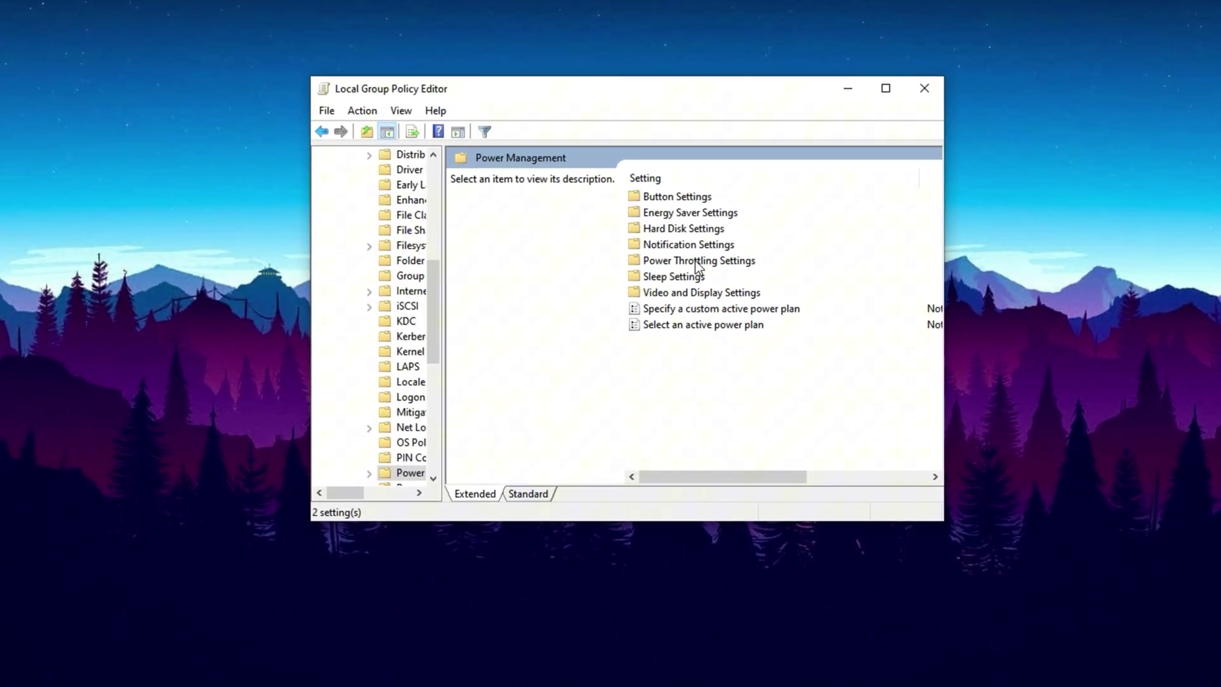
double_click(694, 260)
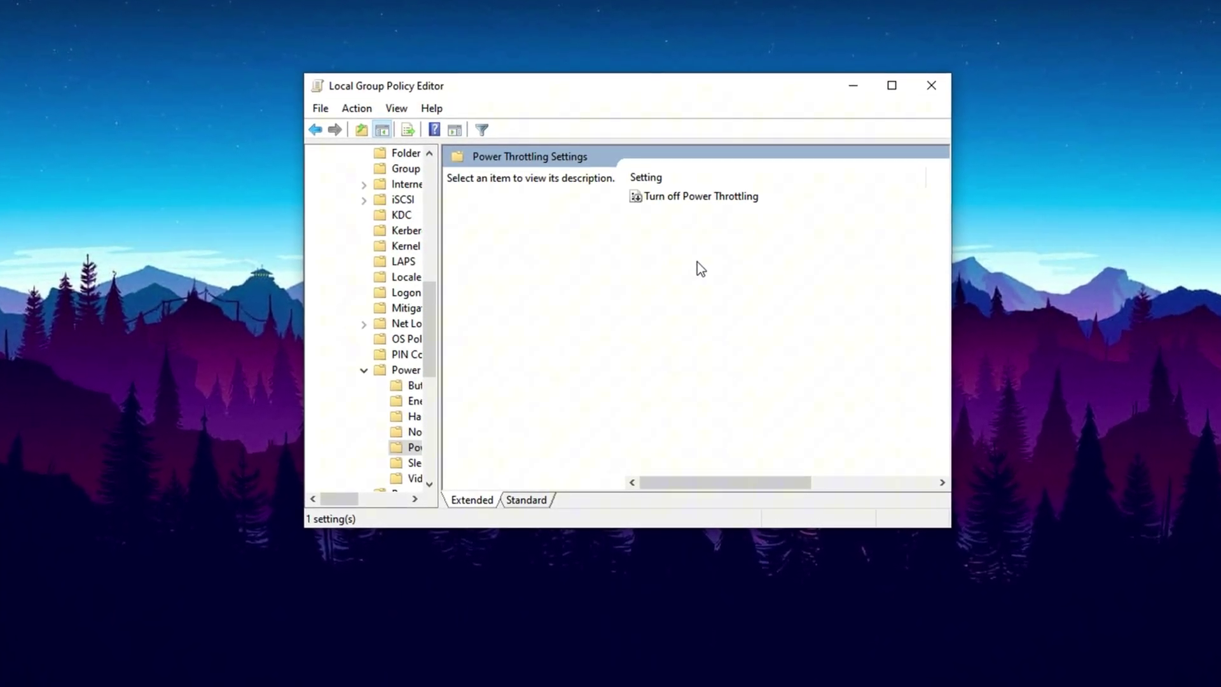
Set the Turn off Power Throttling policy to Enabled and apply it.
left_click(663, 201)
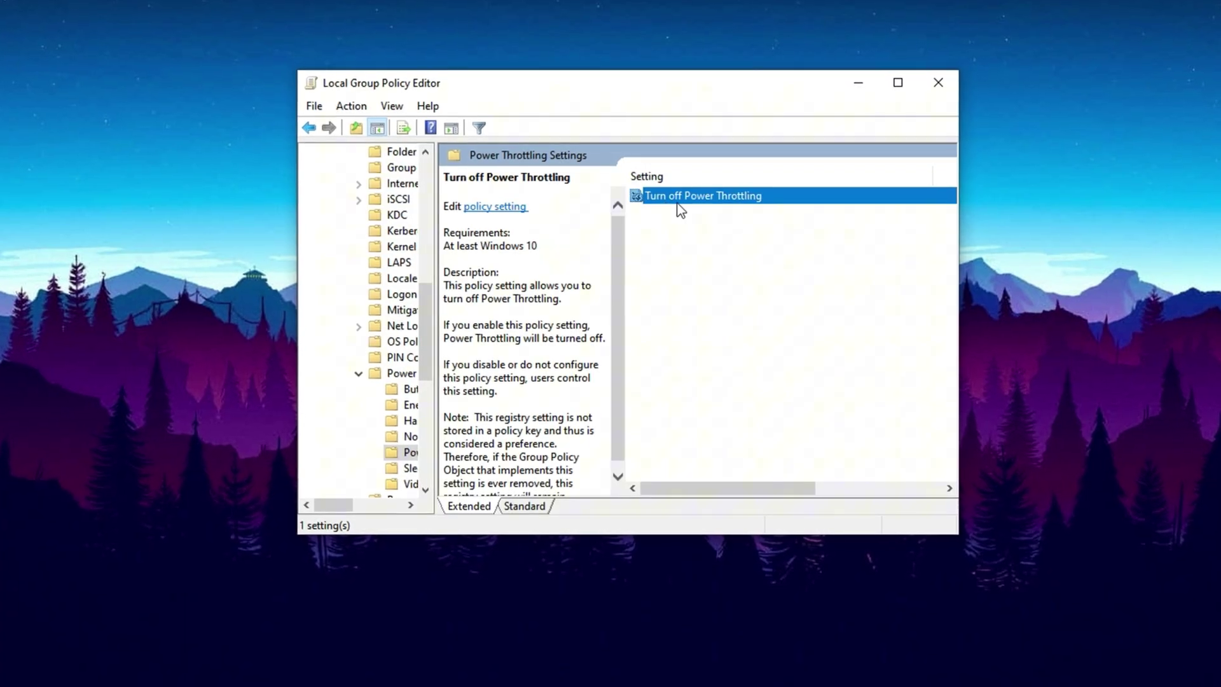
double_click(680, 197)
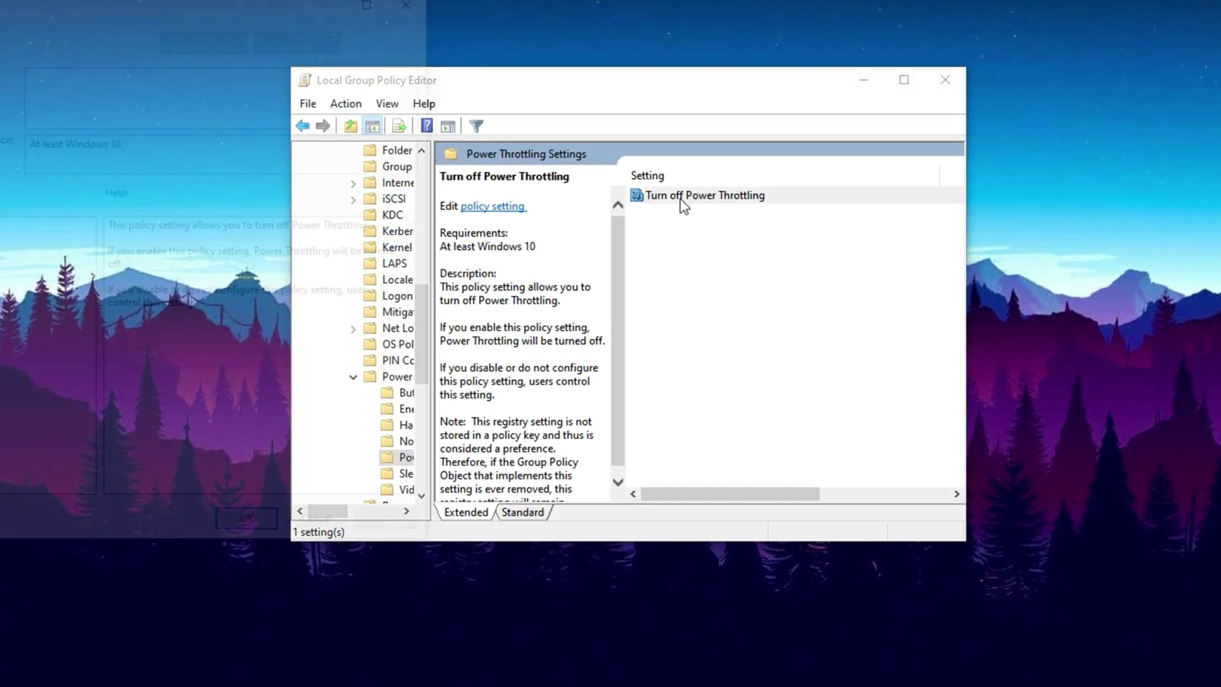
left_click_drag(75, 2, 597, 103)
left_click(384, 196)
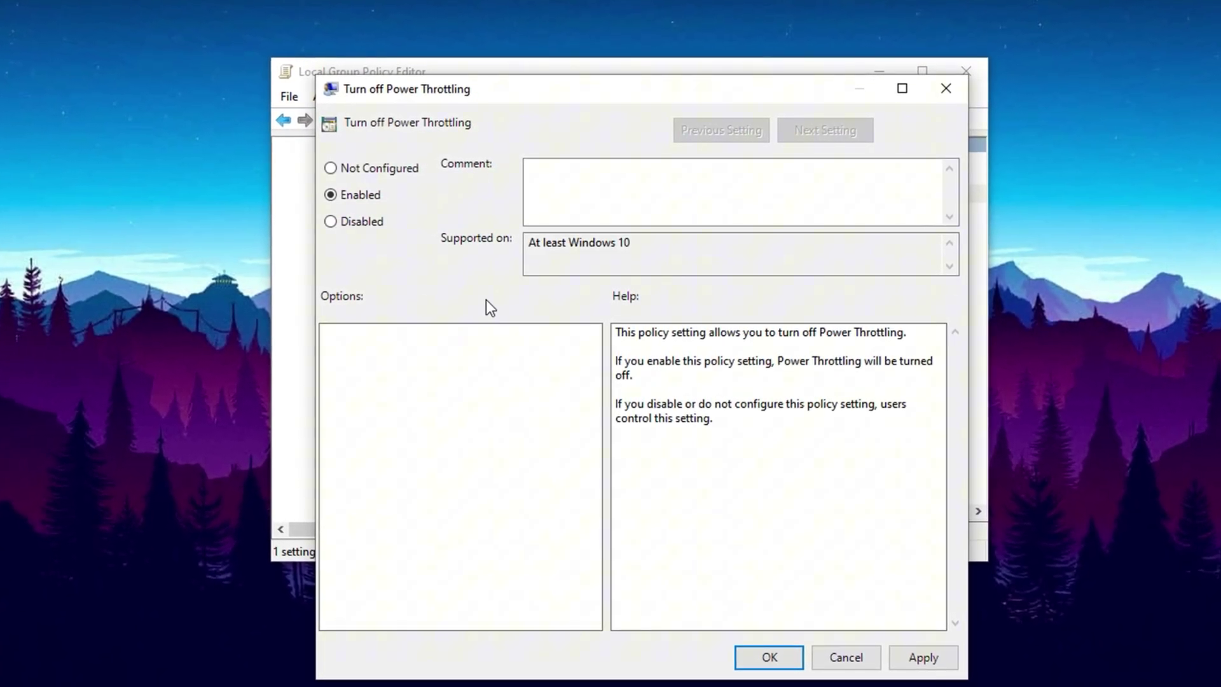
left_click(928, 663)
left_click(788, 665)
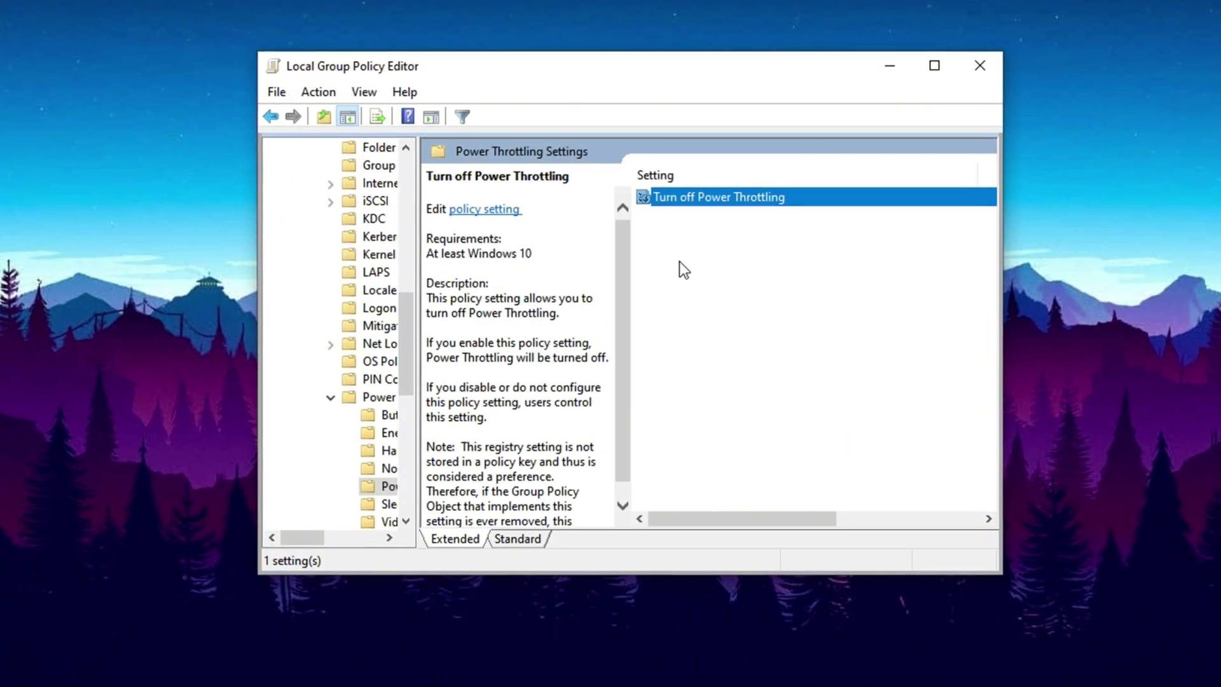
left_click(697, 261)
left_click(713, 197)
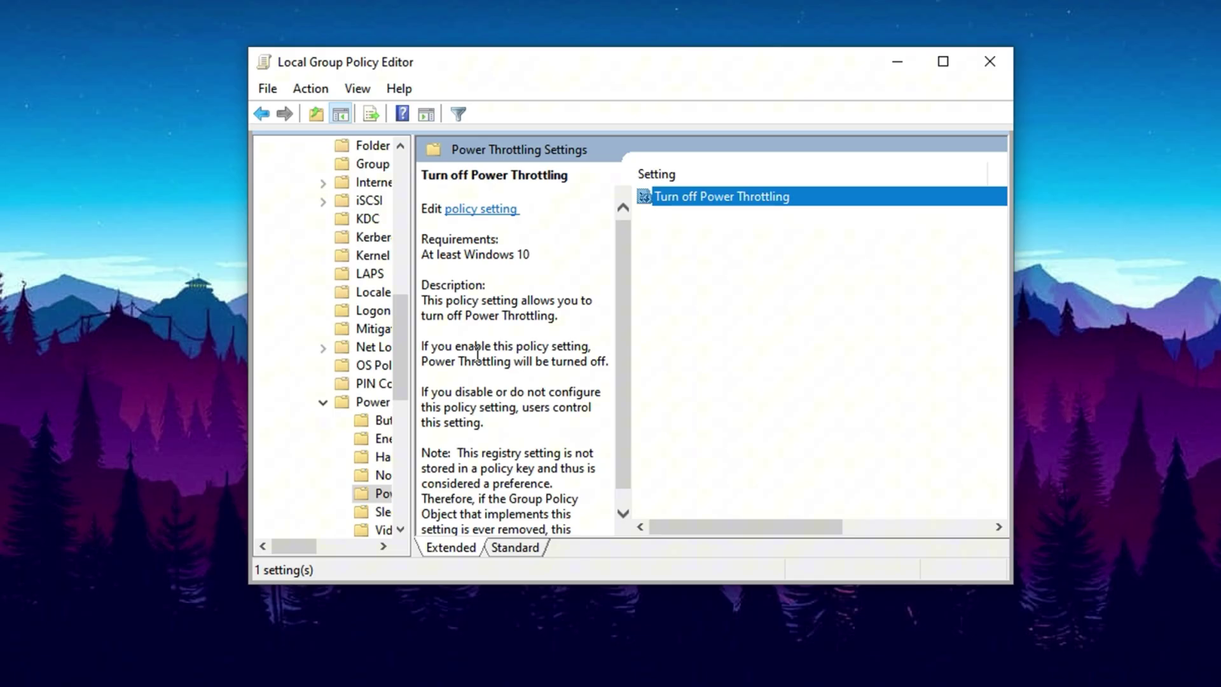
scroll(477, 420, "down", 1)
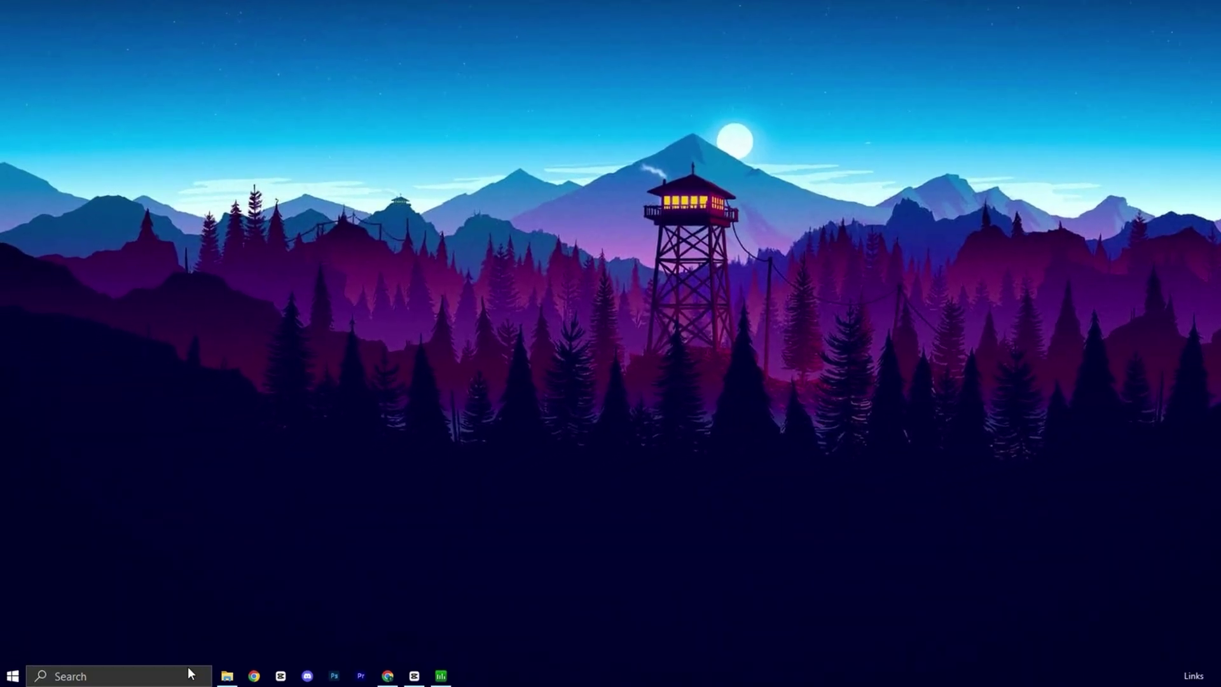
Search 'ms' and open System Configuration on its Boot tab.
left_click(176, 679)
type("msconf")
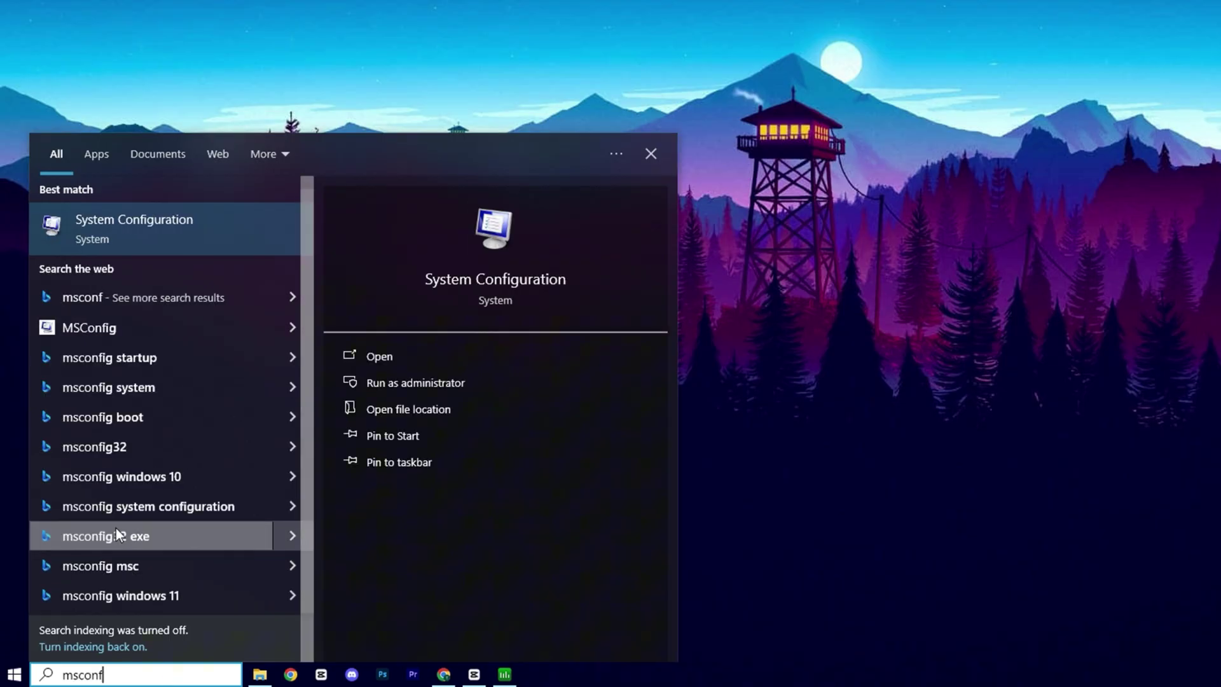
left_click(119, 245)
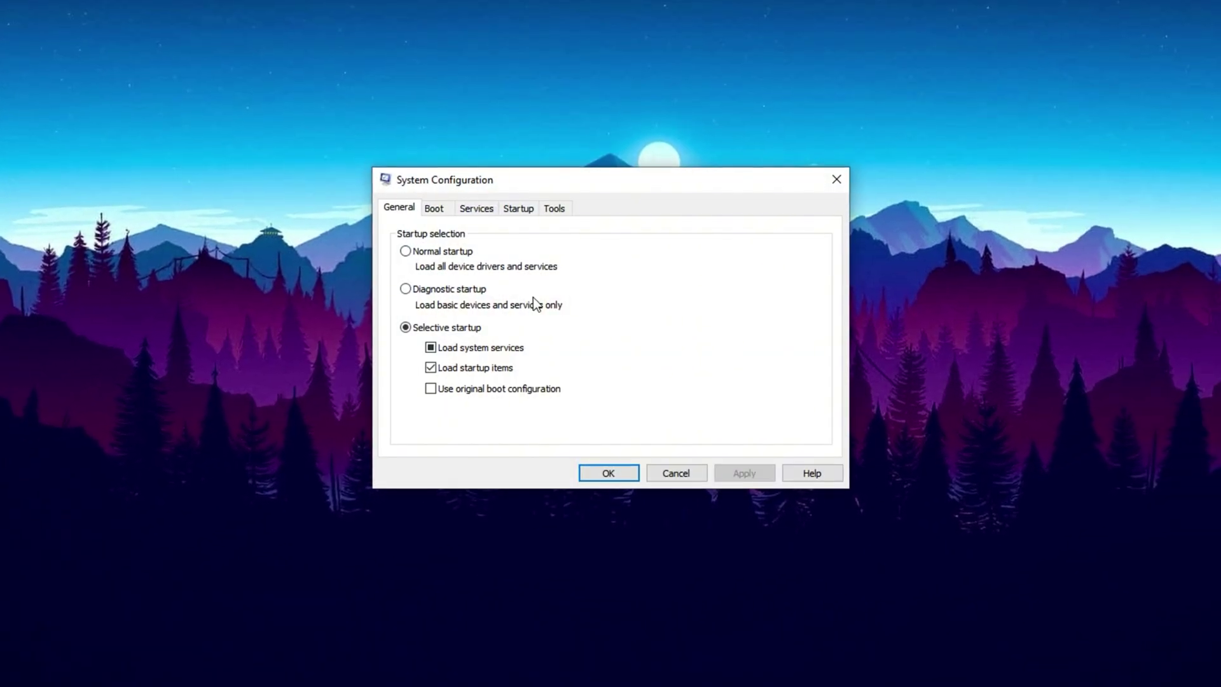
left_click(429, 210)
In Advanced boot options, fix the number of processors at 8 and apply.
left_click(425, 330)
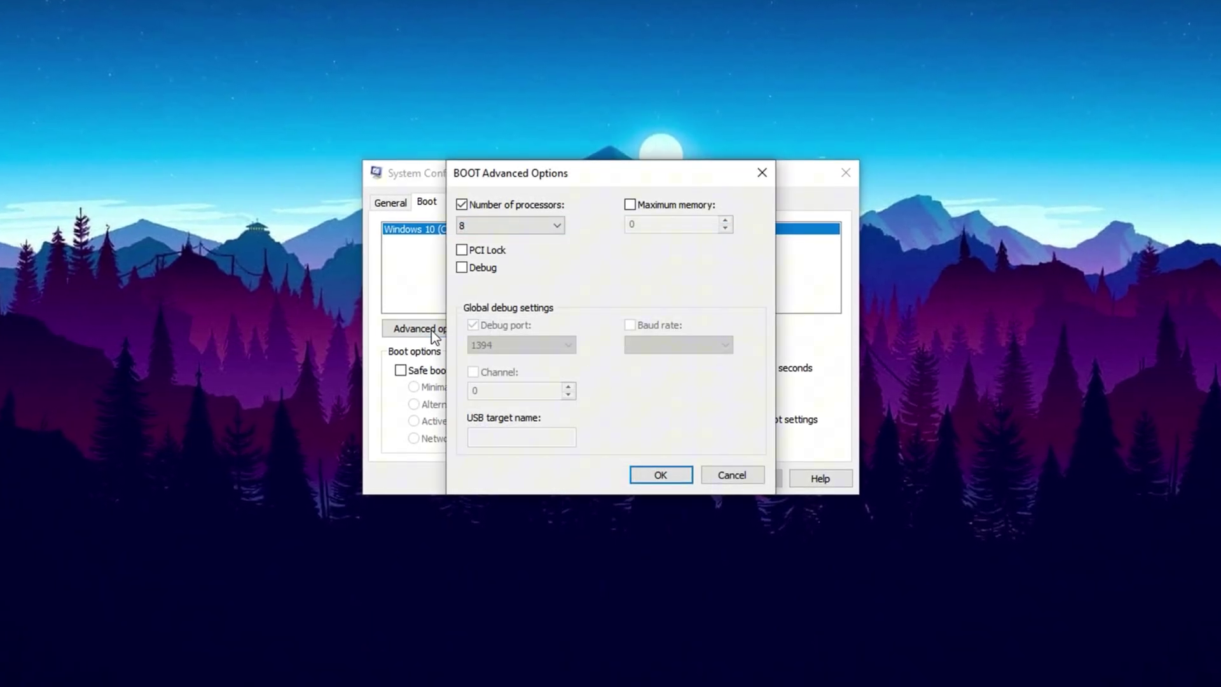
left_click(455, 199)
left_click(475, 218)
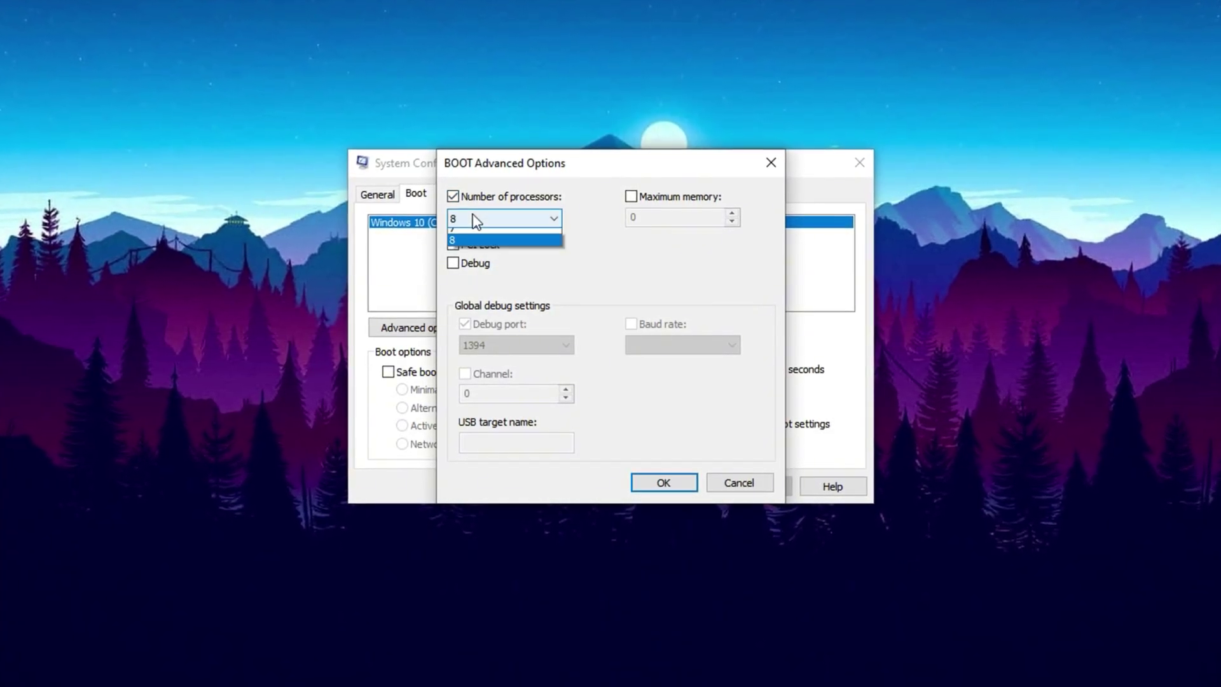
left_click(473, 218)
left_click(474, 219)
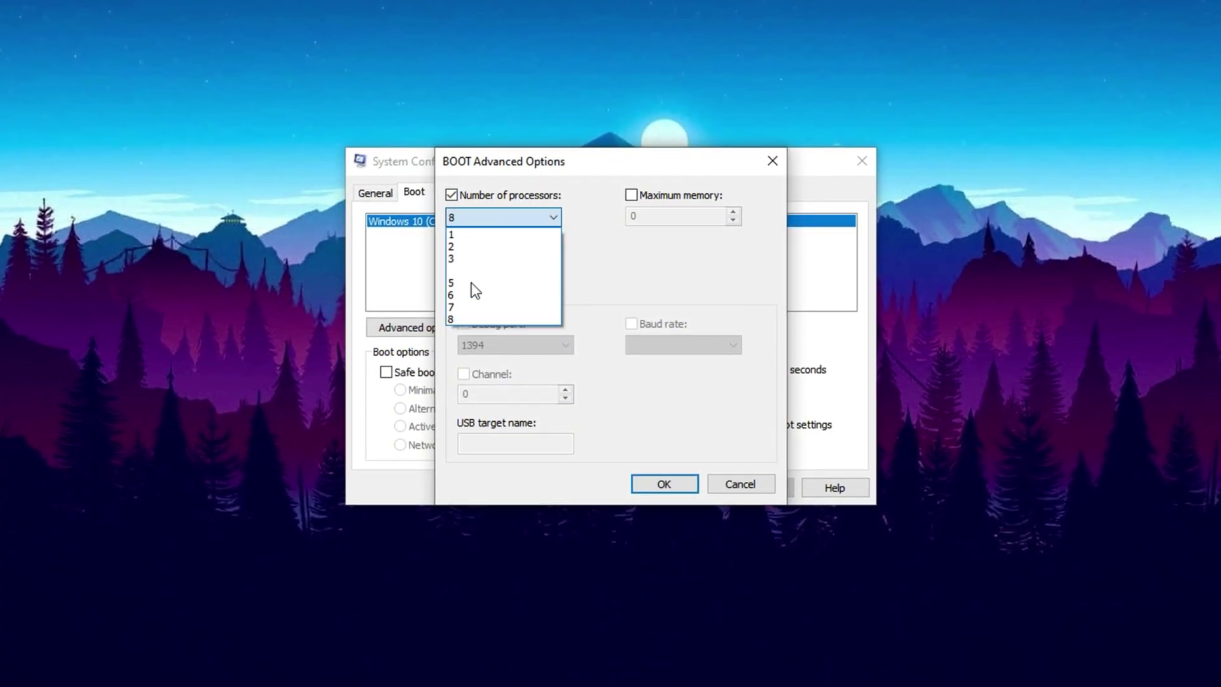
left_click(498, 315)
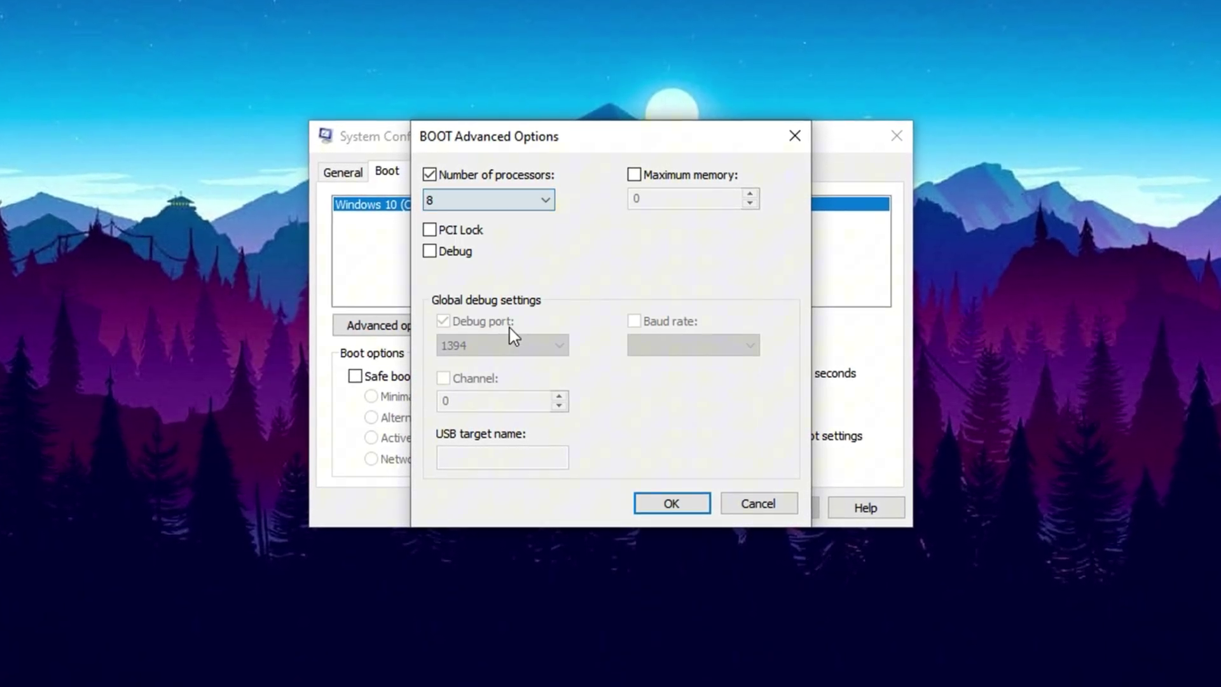
left_click(647, 494)
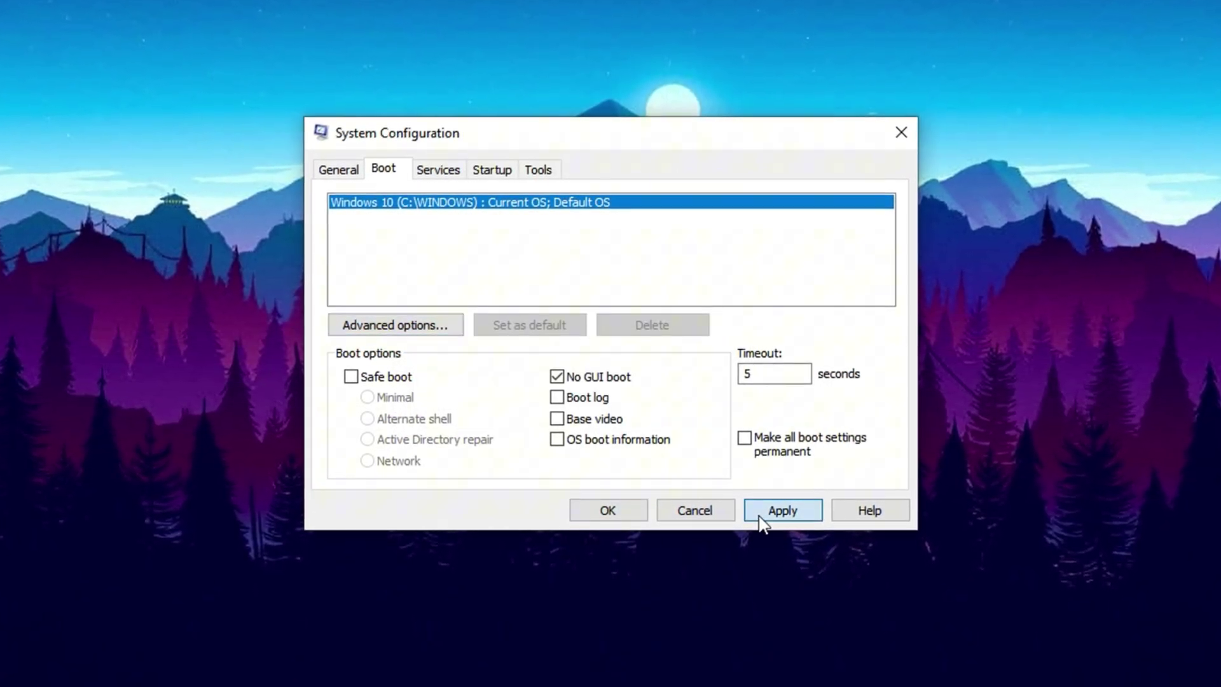
left_click(761, 513)
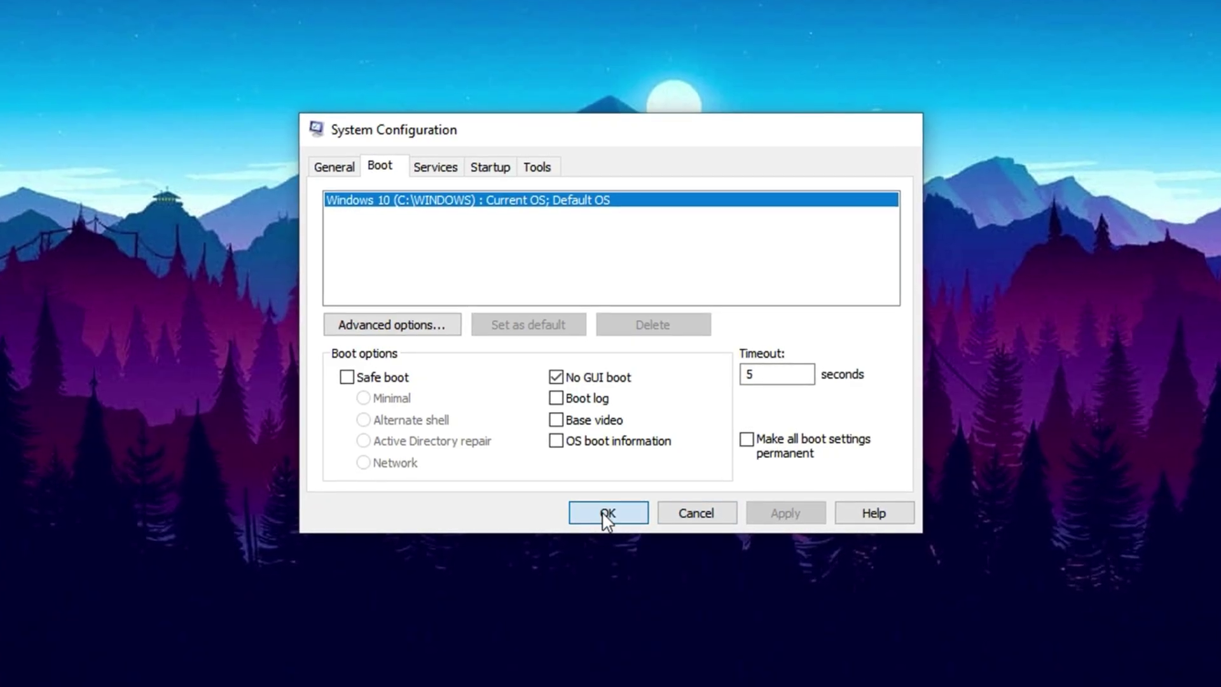
Close System Configuration keeping the changes and bring the uptopacks.com browser window forward.
left_click(605, 515)
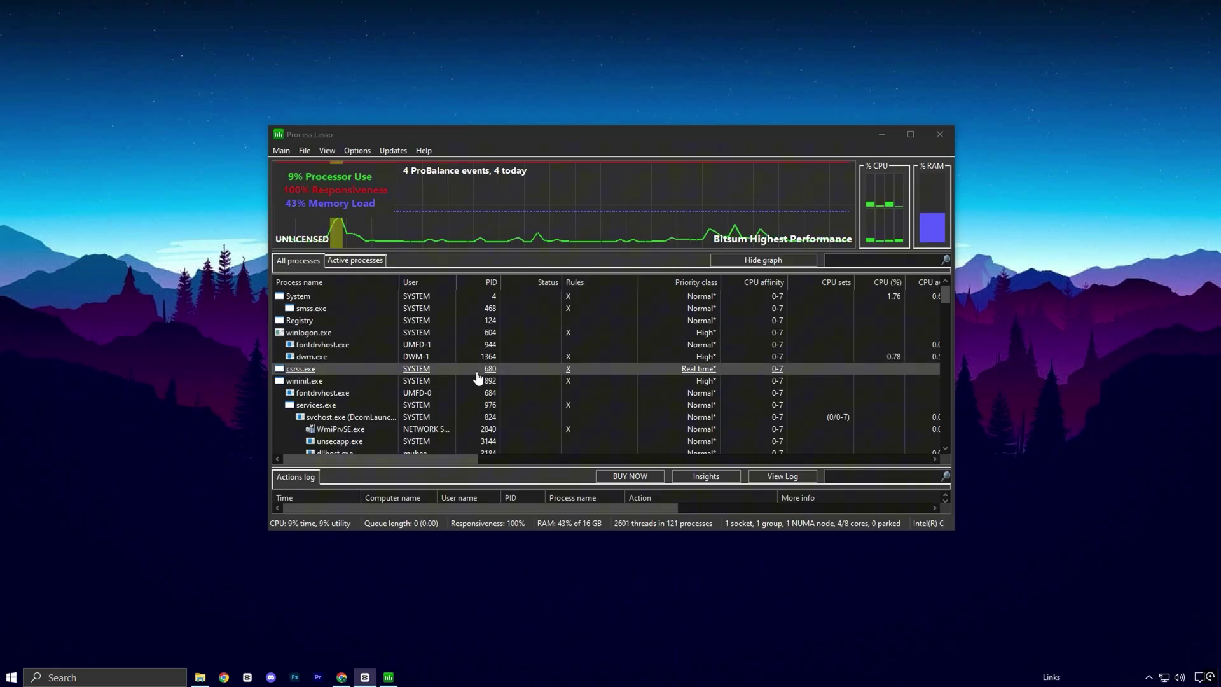
left_click(343, 677)
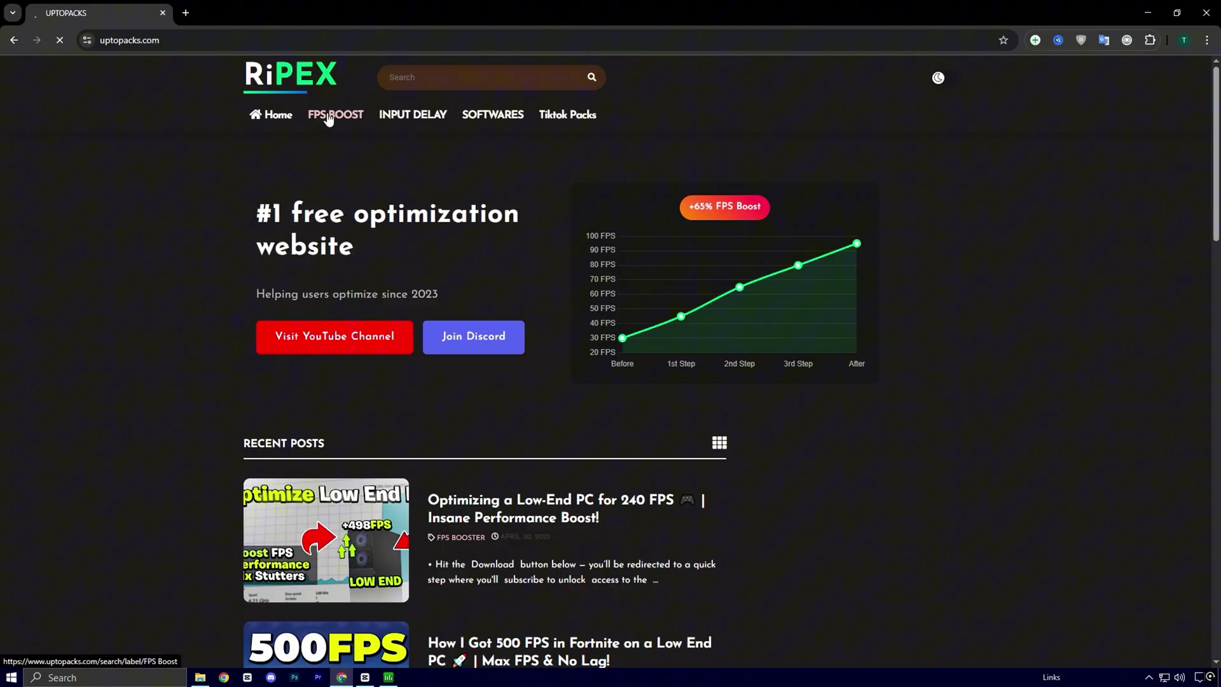
Browse FPS BOOST to the Marvel Rivals post's download section, then close Chrome.
left_click(329, 116)
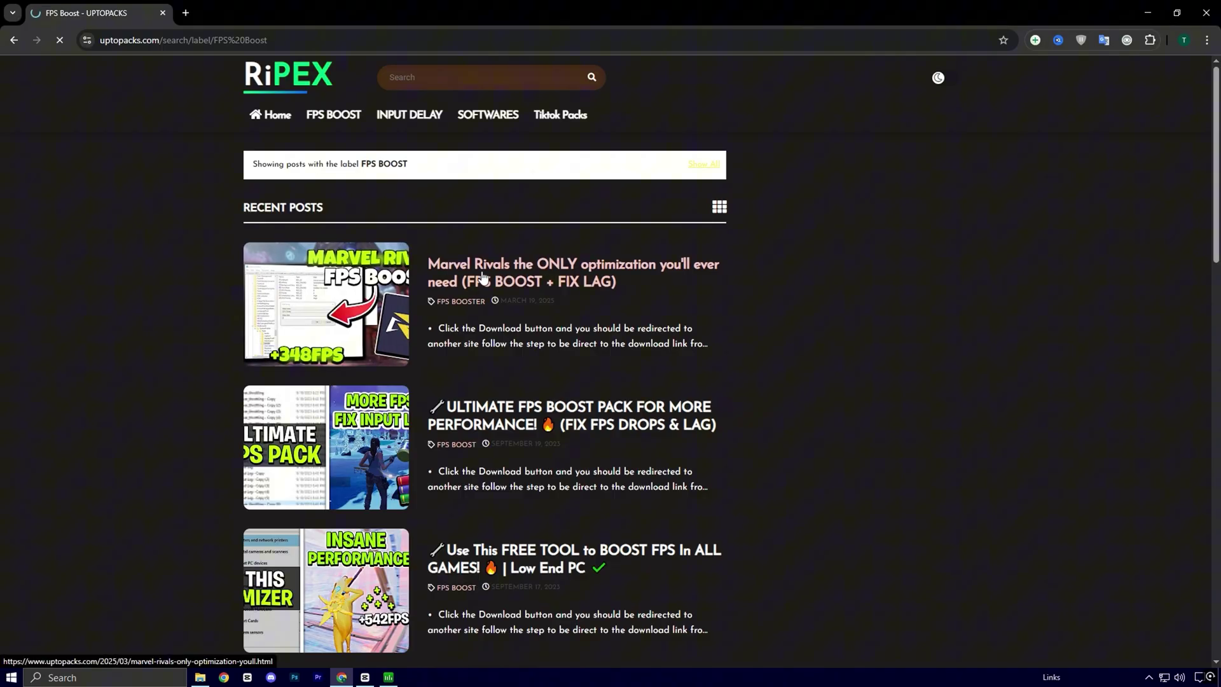
left_click(482, 275)
scroll(532, 513, "down", 8)
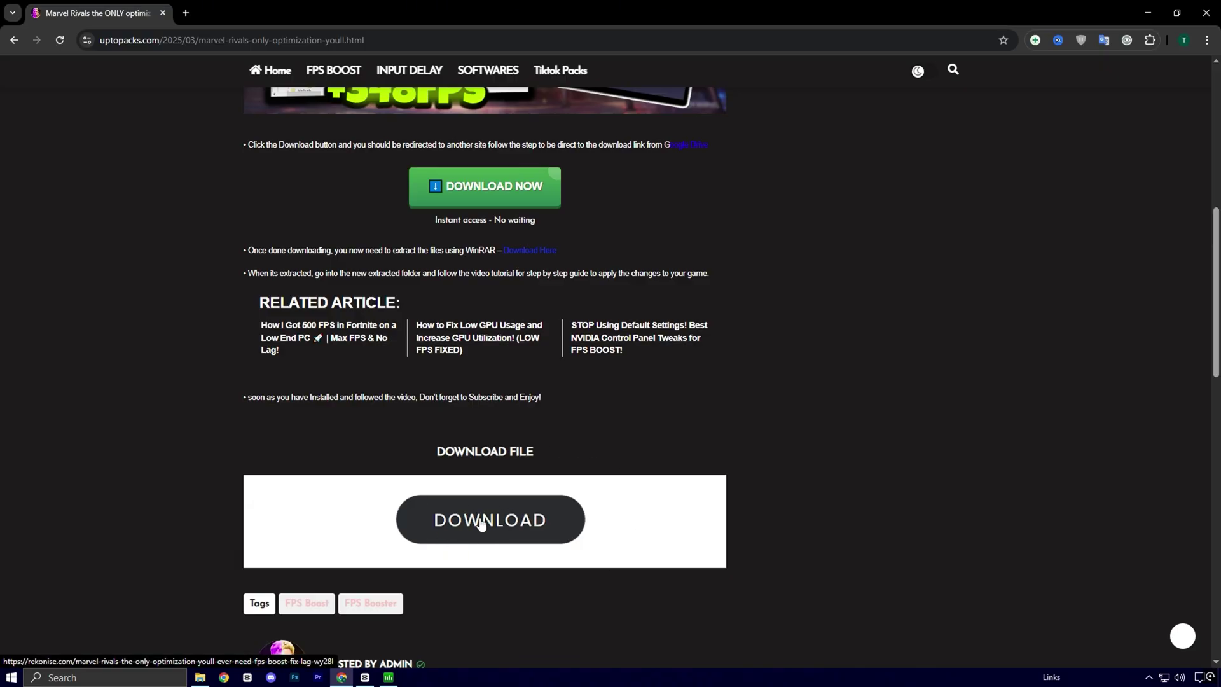
left_click(1205, 23)
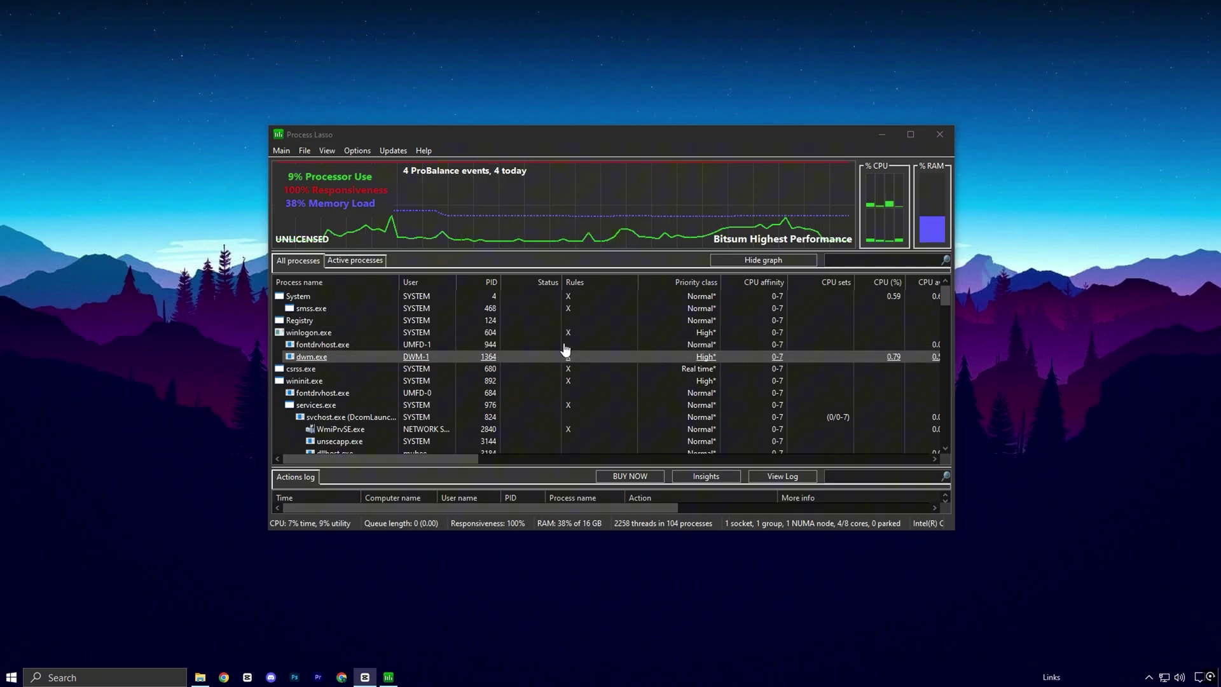
Open and dismiss Process Lasso's main options menu, returning to the process list.
left_click(281, 150)
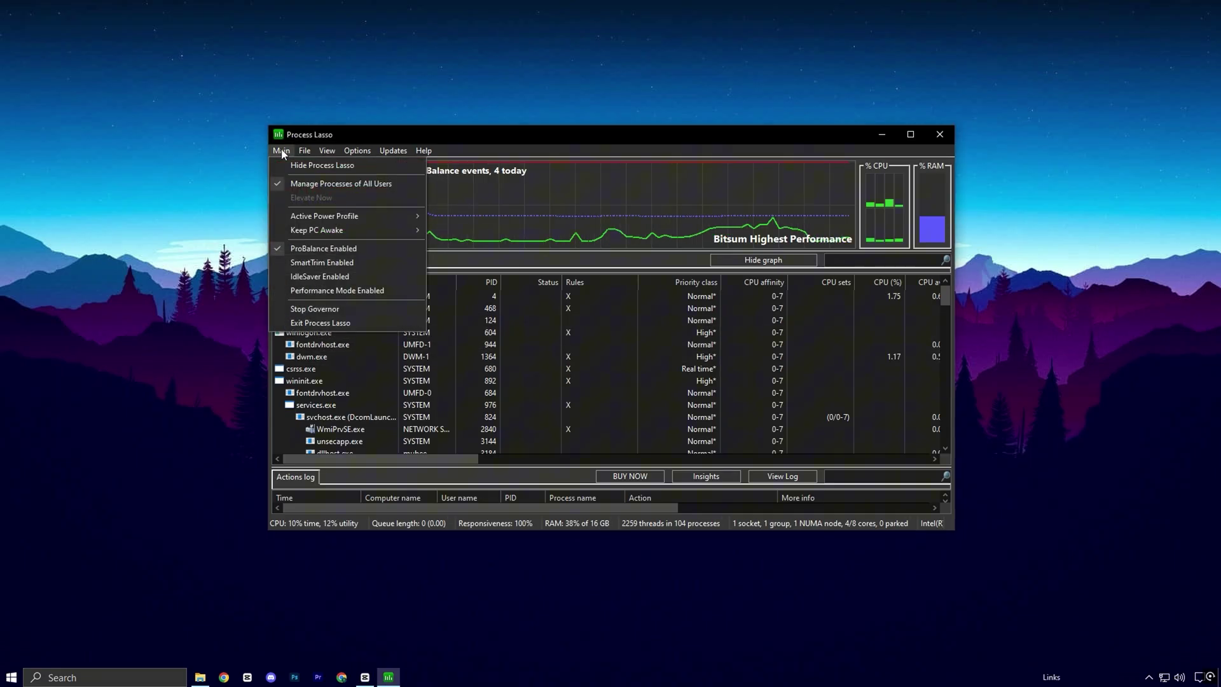
mouse_move(391, 220)
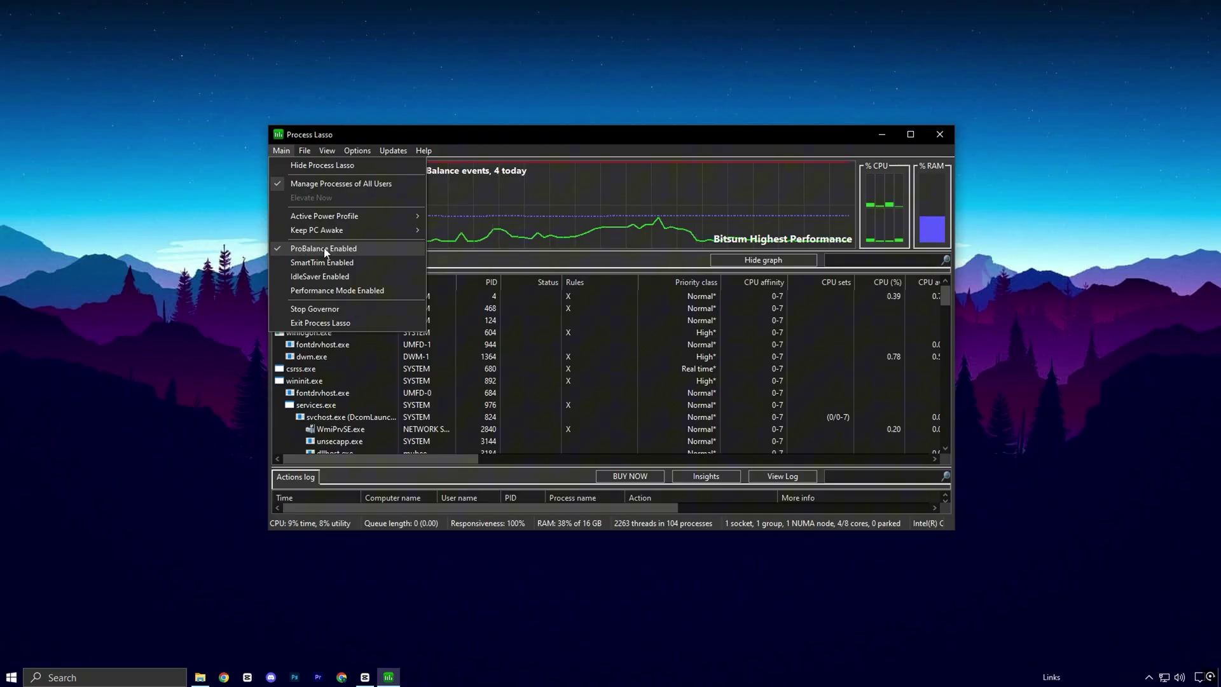
left_click(277, 249)
left_click(279, 151)
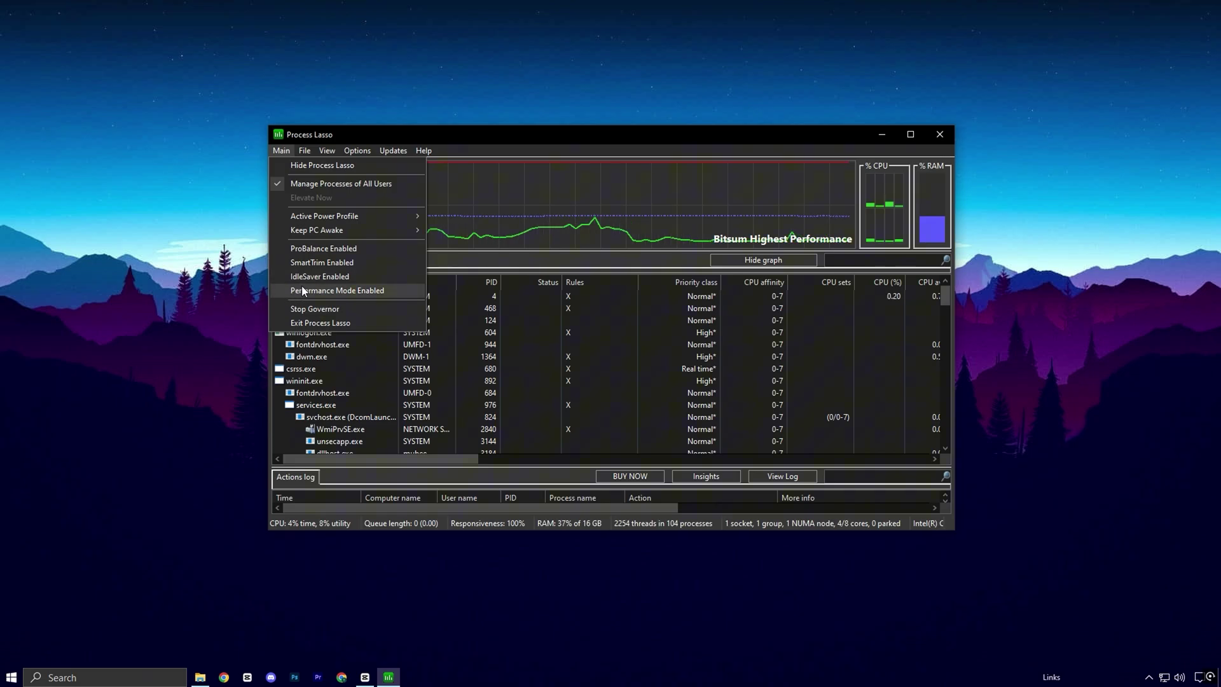
left_click(450, 270)
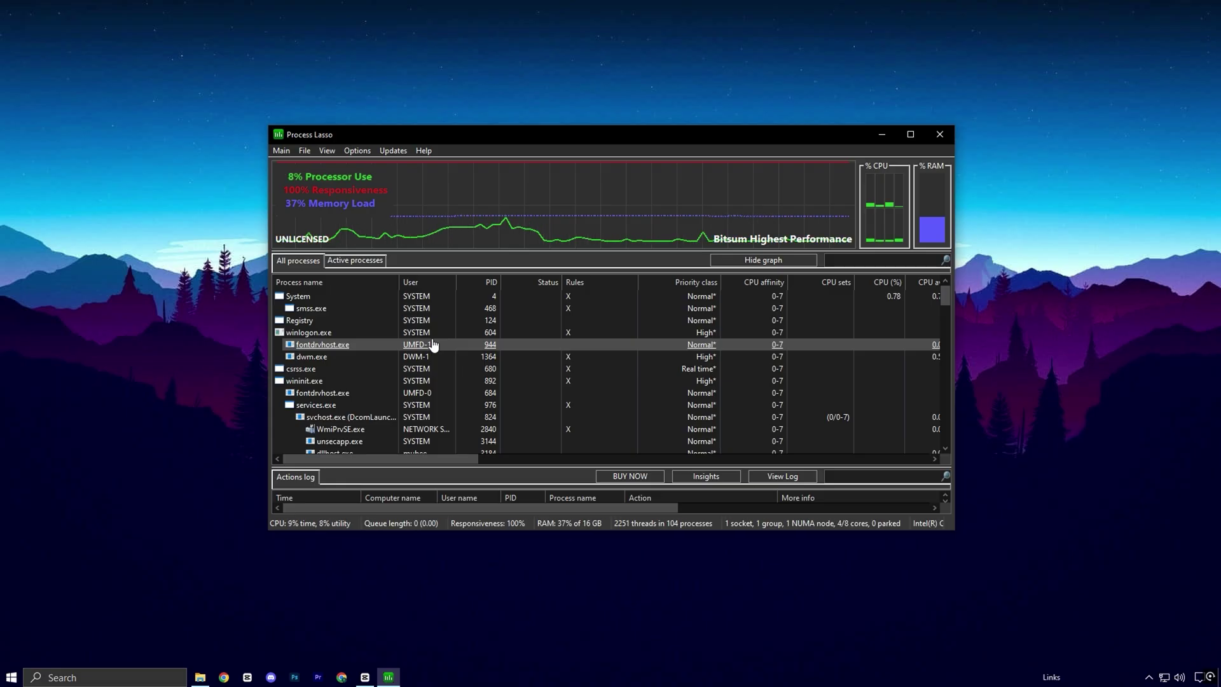
From the Active processes list, set CapCut.exe to always run at High CPU priority.
left_click(358, 260)
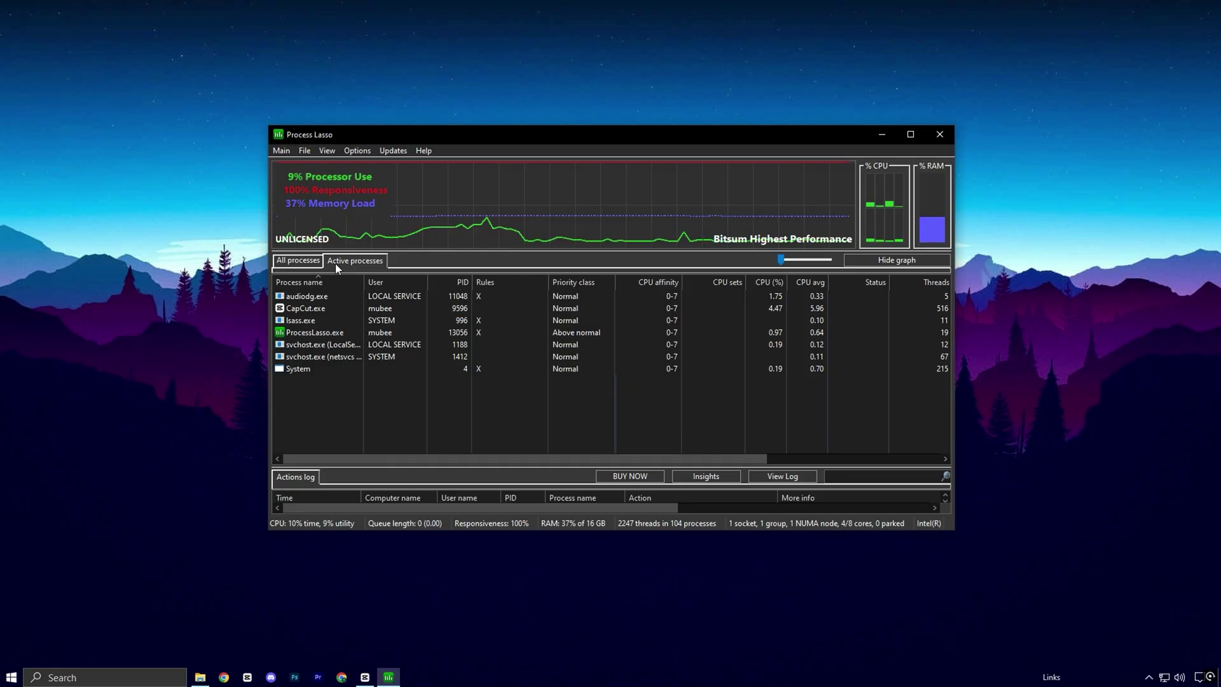
right_click(306, 312)
mouse_move(342, 320)
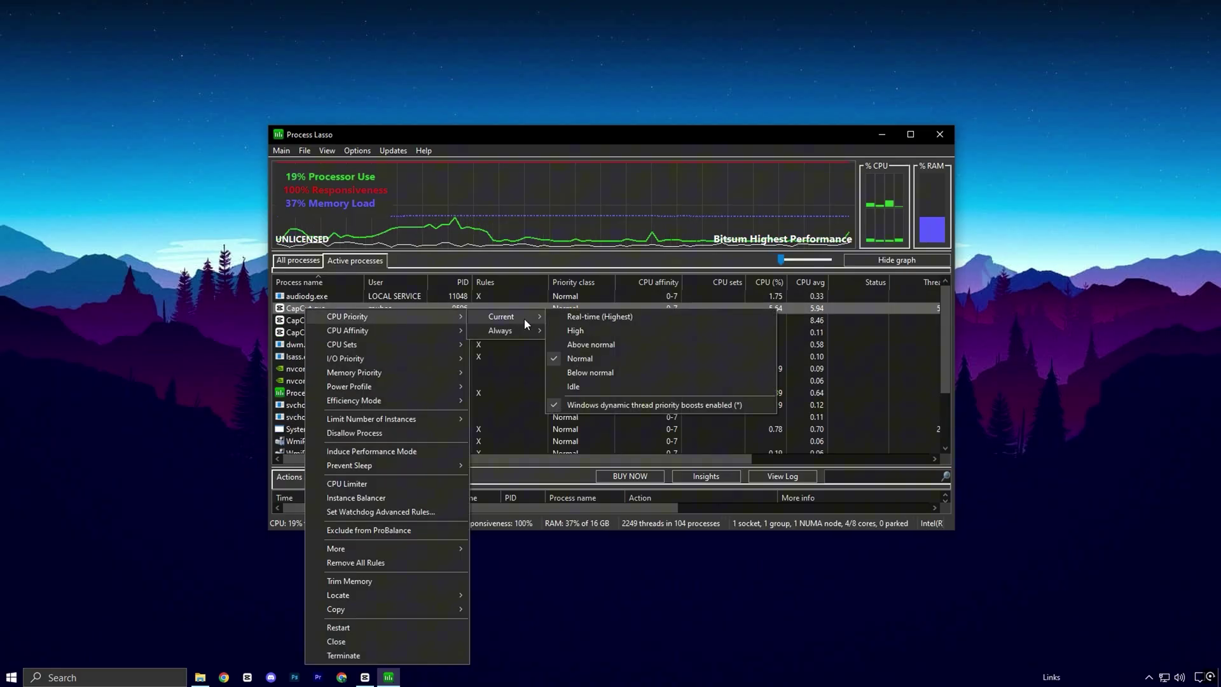
mouse_move(520, 329)
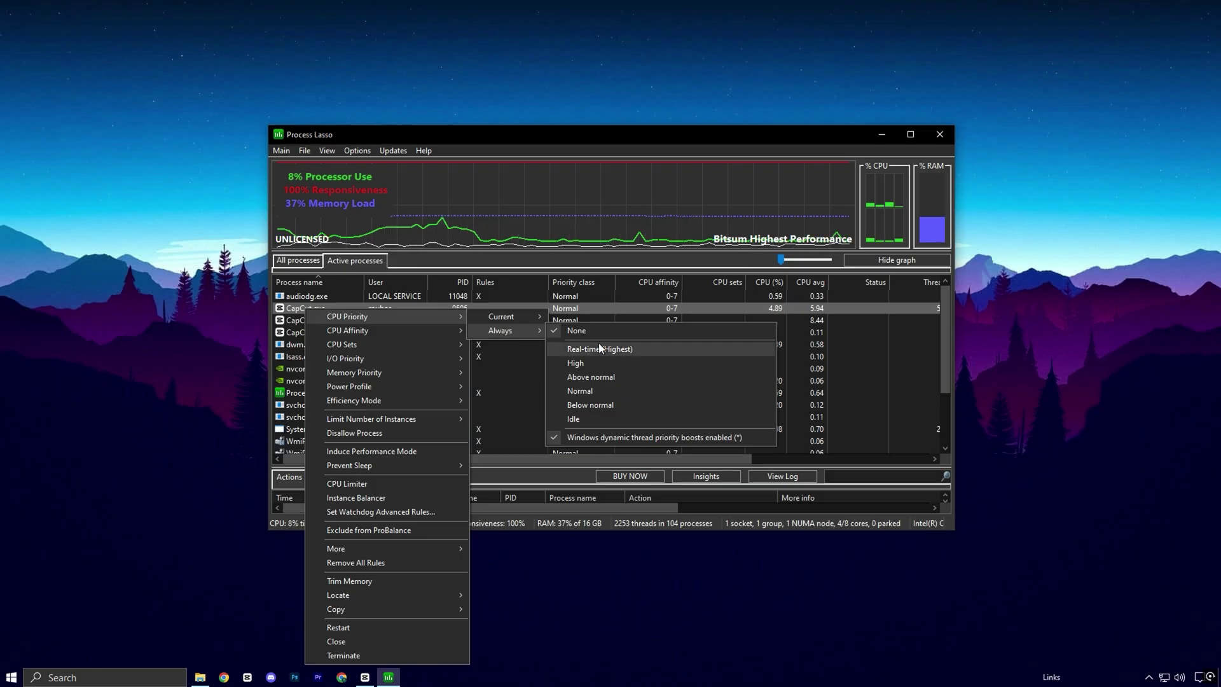
left_click(575, 362)
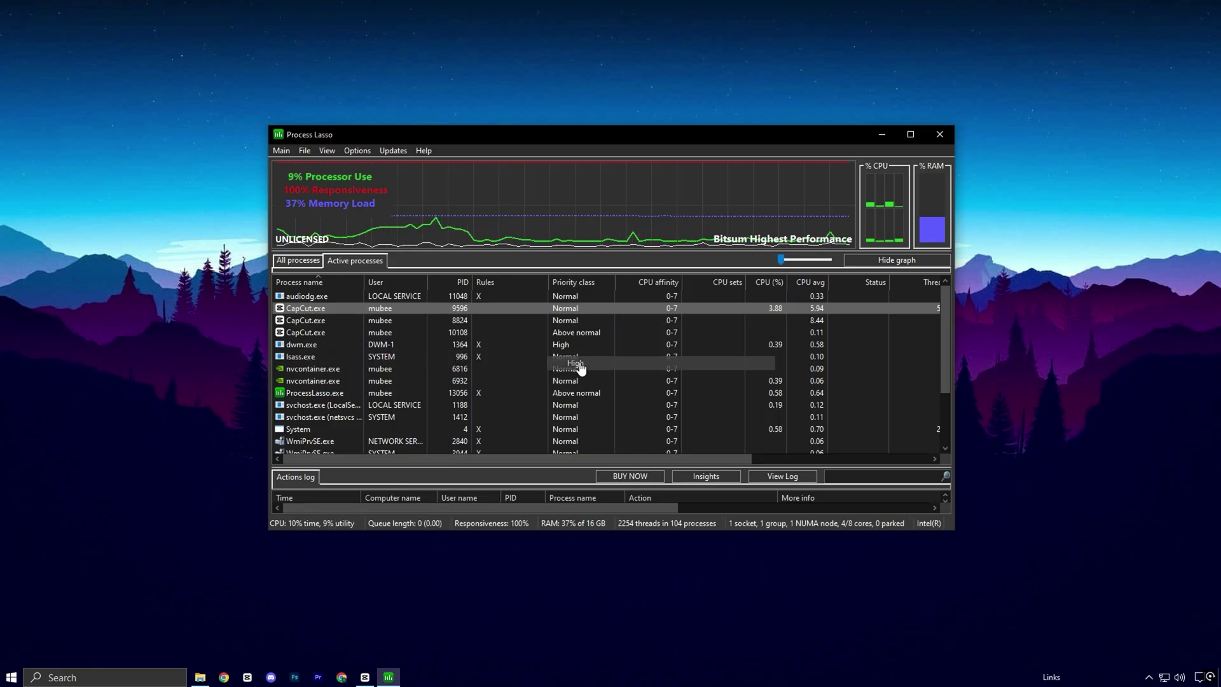
Reopen CapCut.exe's options menu and browse its rule submenus.
right_click(315, 309)
mouse_move(409, 330)
mouse_move(511, 345)
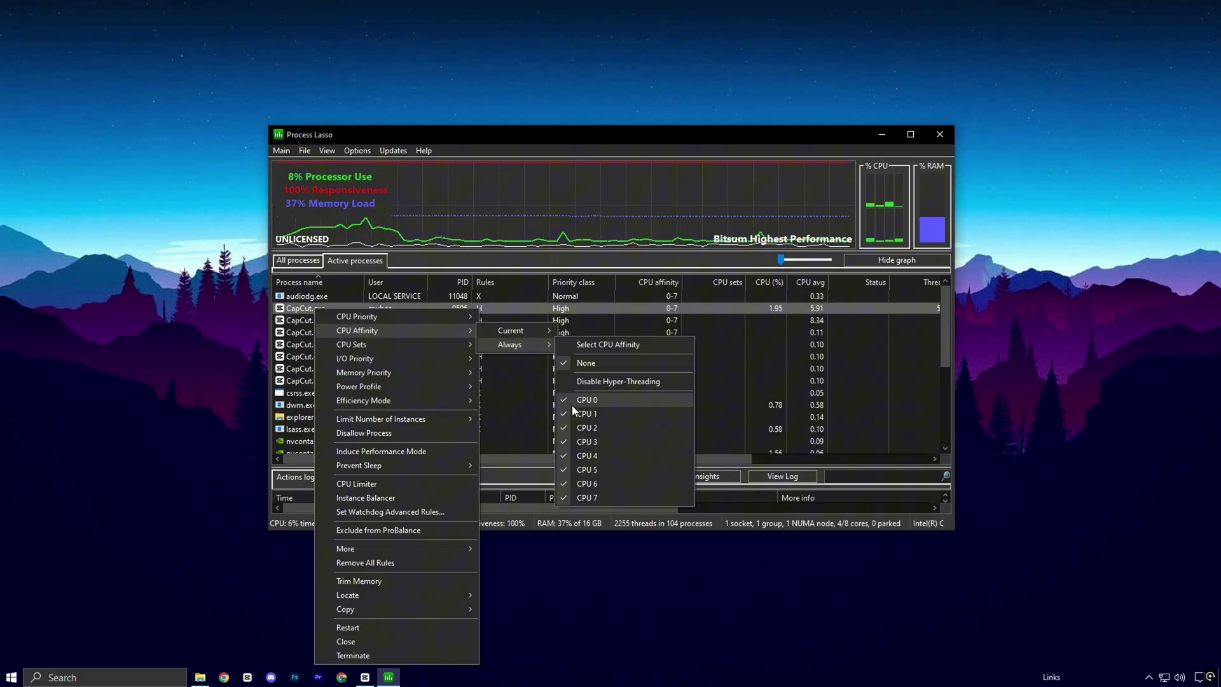
mouse_move(414, 371)
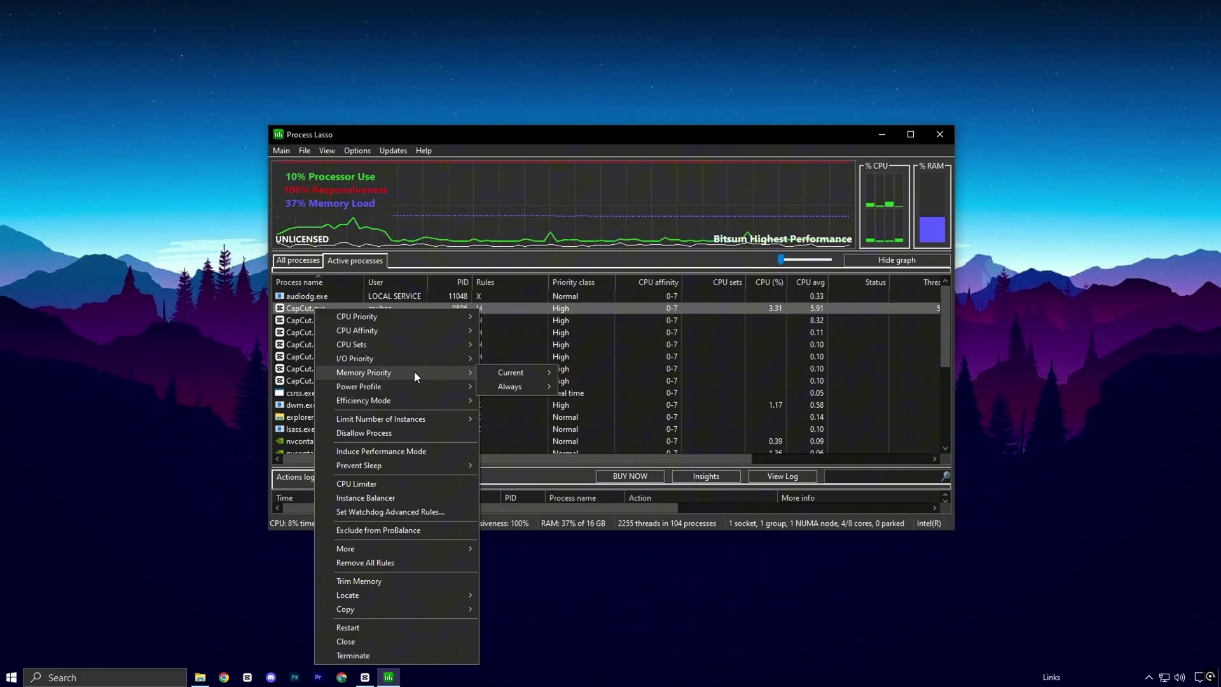
mouse_move(503, 373)
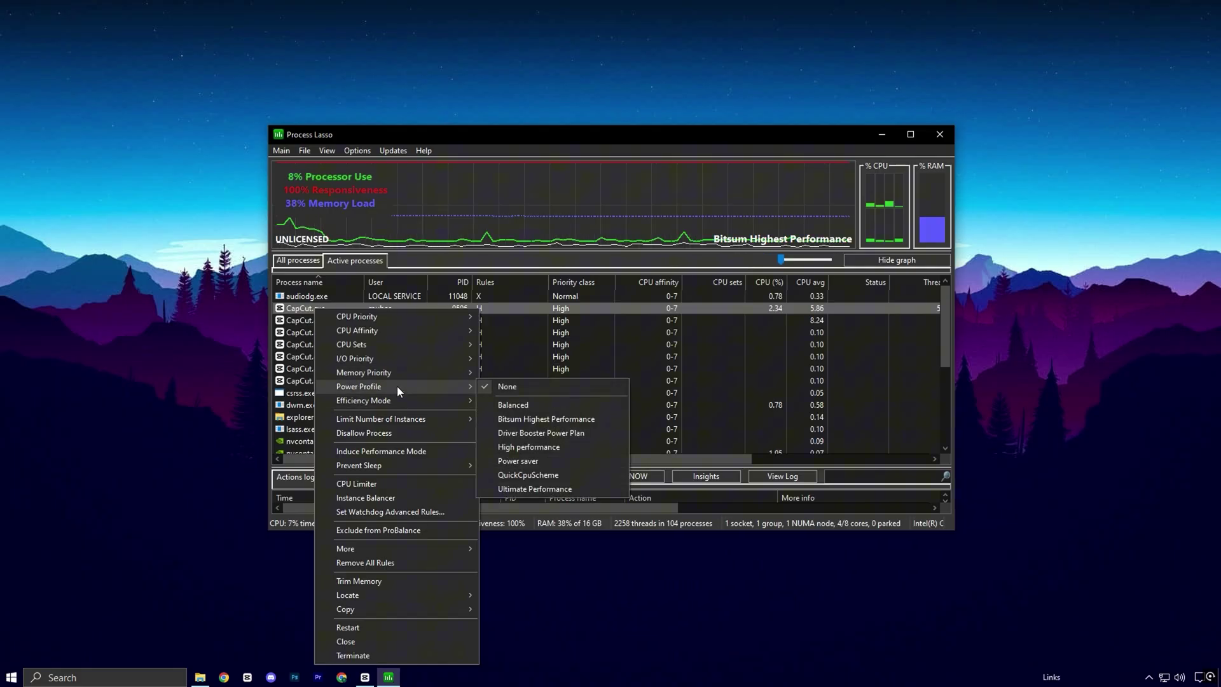
Bind CapCut.exe to the Bitsum Highest Performance power plan and dismiss the notice.
left_click(532, 422)
left_click(638, 353)
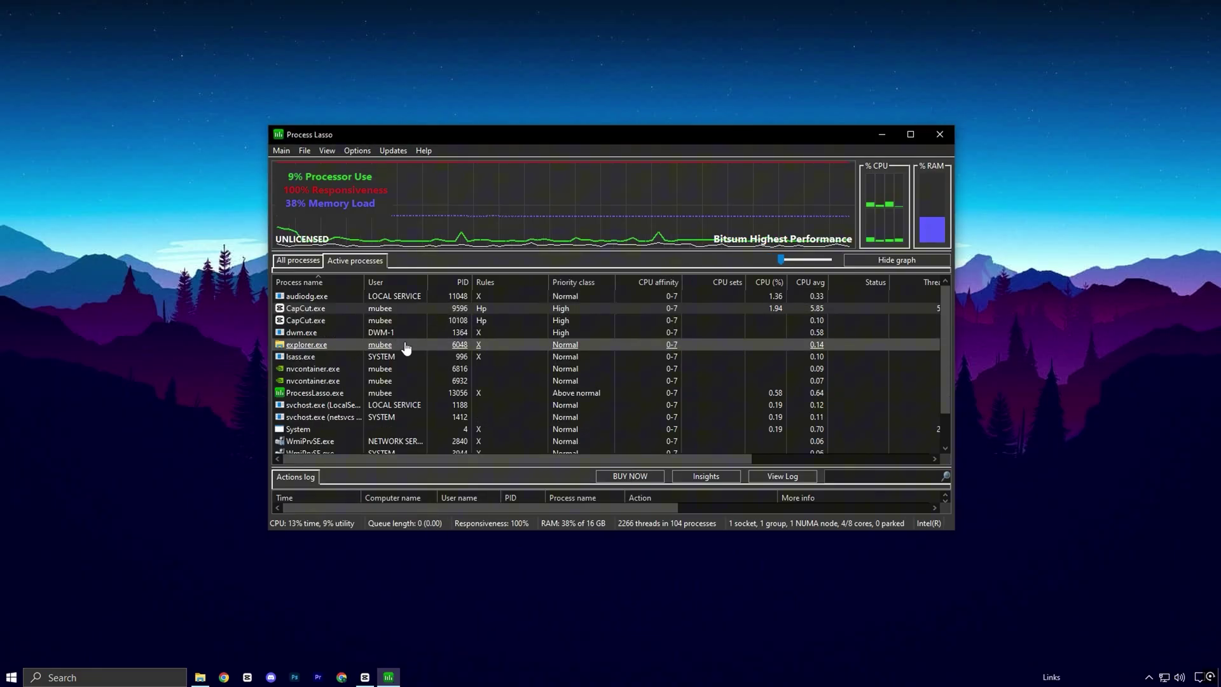
right_click(318, 310)
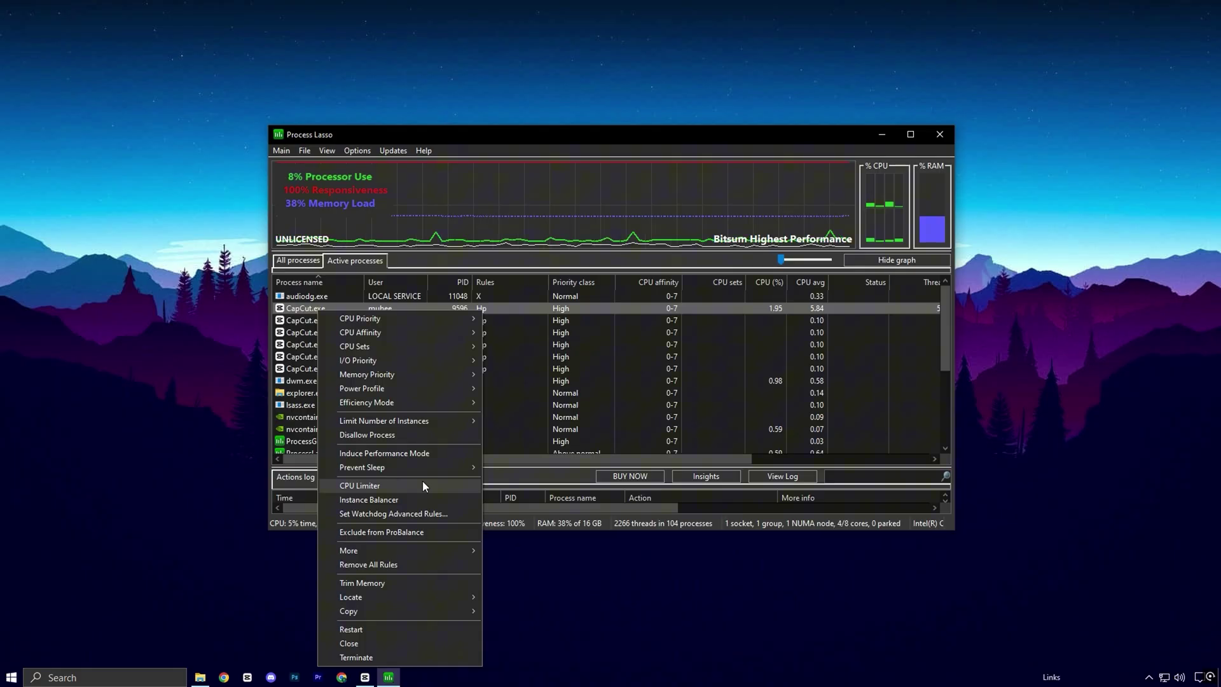
mouse_move(429, 552)
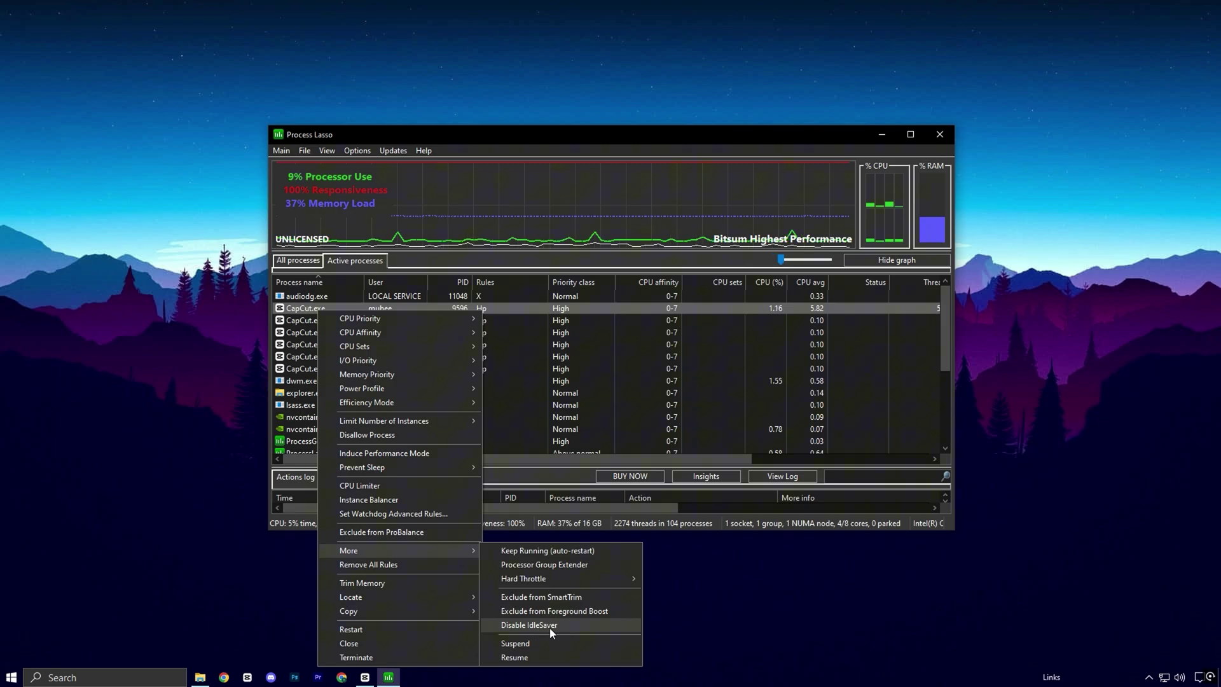
left_click(552, 455)
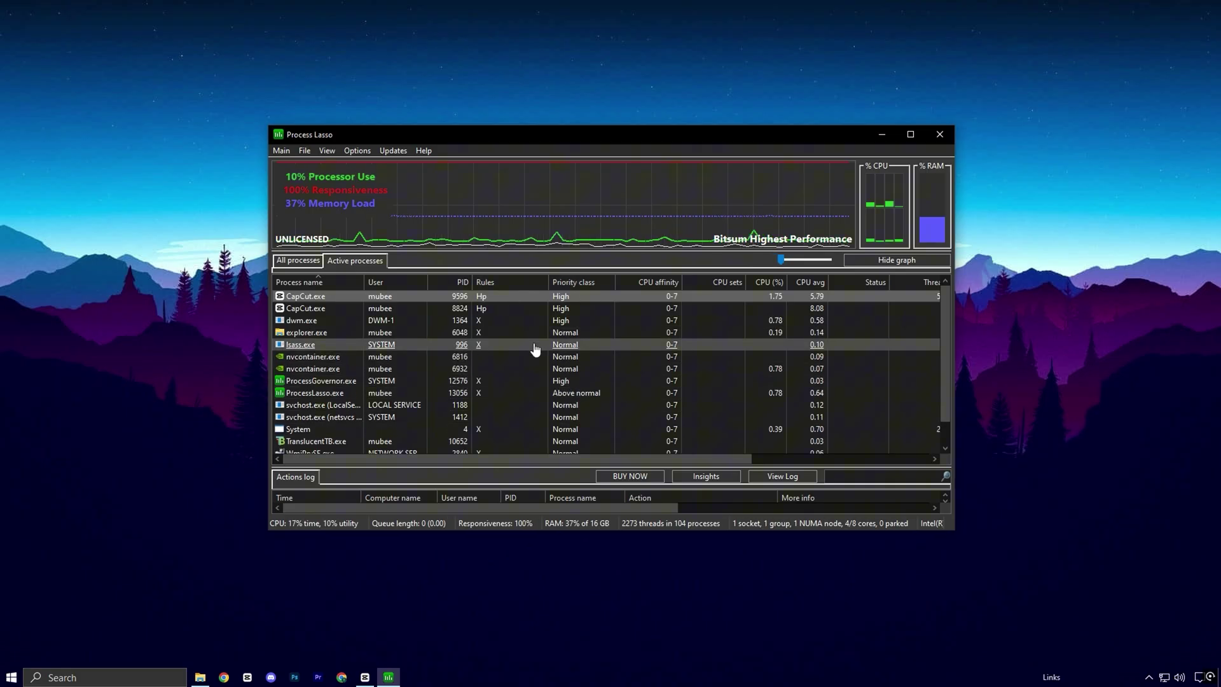
Minimise Process Lasso and open CPU Optimization inside the Fix CPU Bottlenecking folder.
left_click(881, 134)
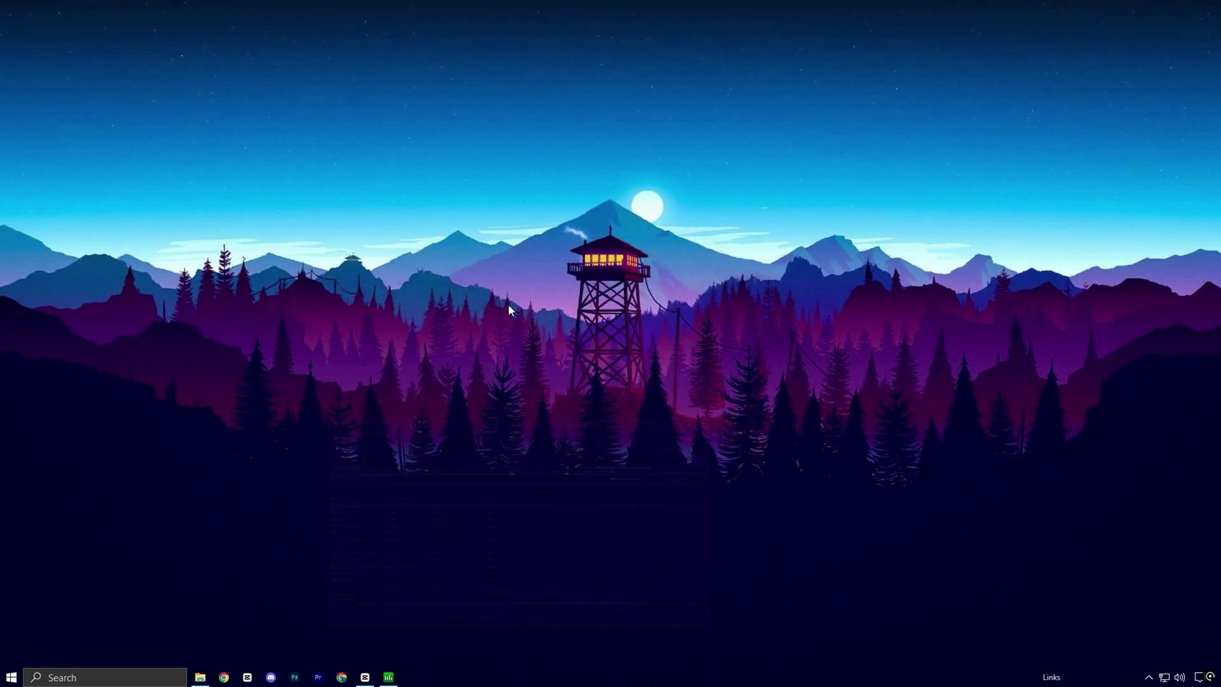
left_click(200, 678)
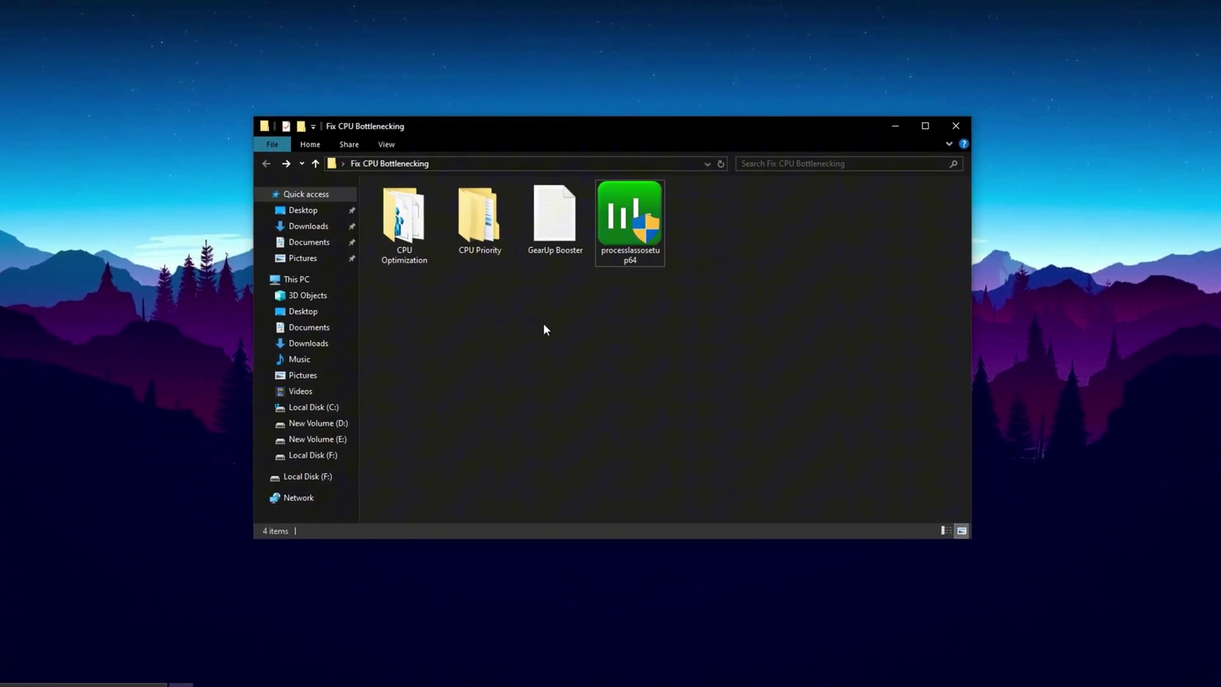
double_click(402, 228)
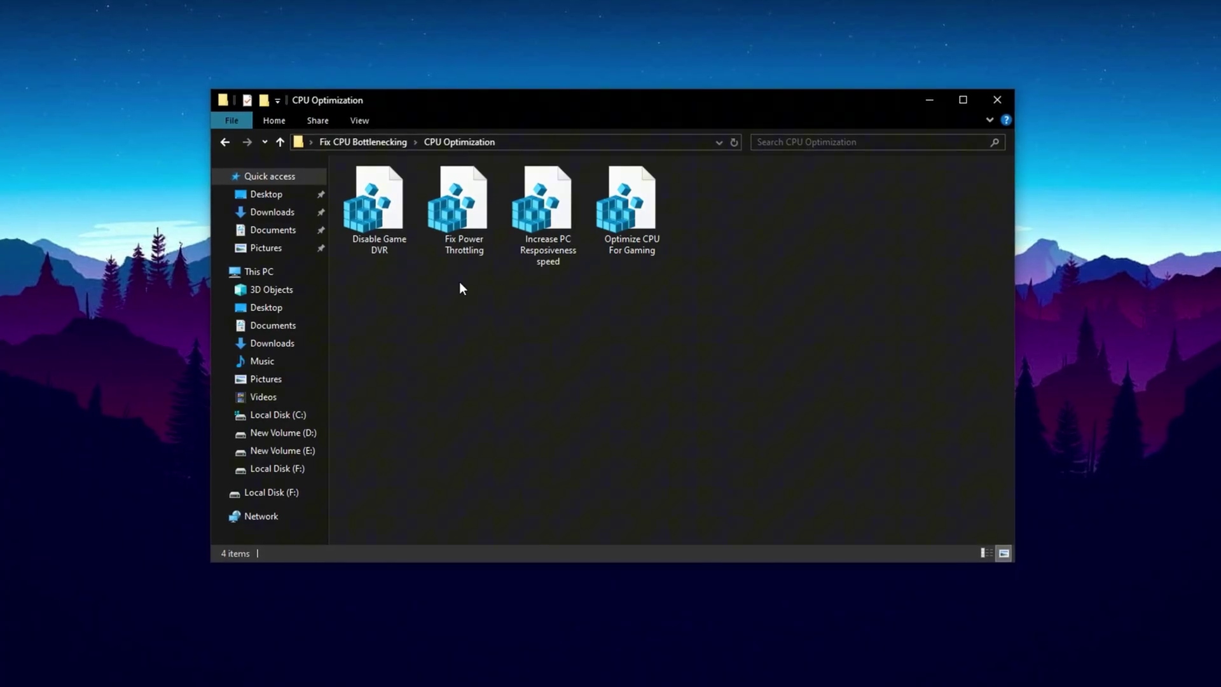
Go into CPU Priority and inspect its 2-INTEL and 1-AMD subfolders.
key("alt+Left")
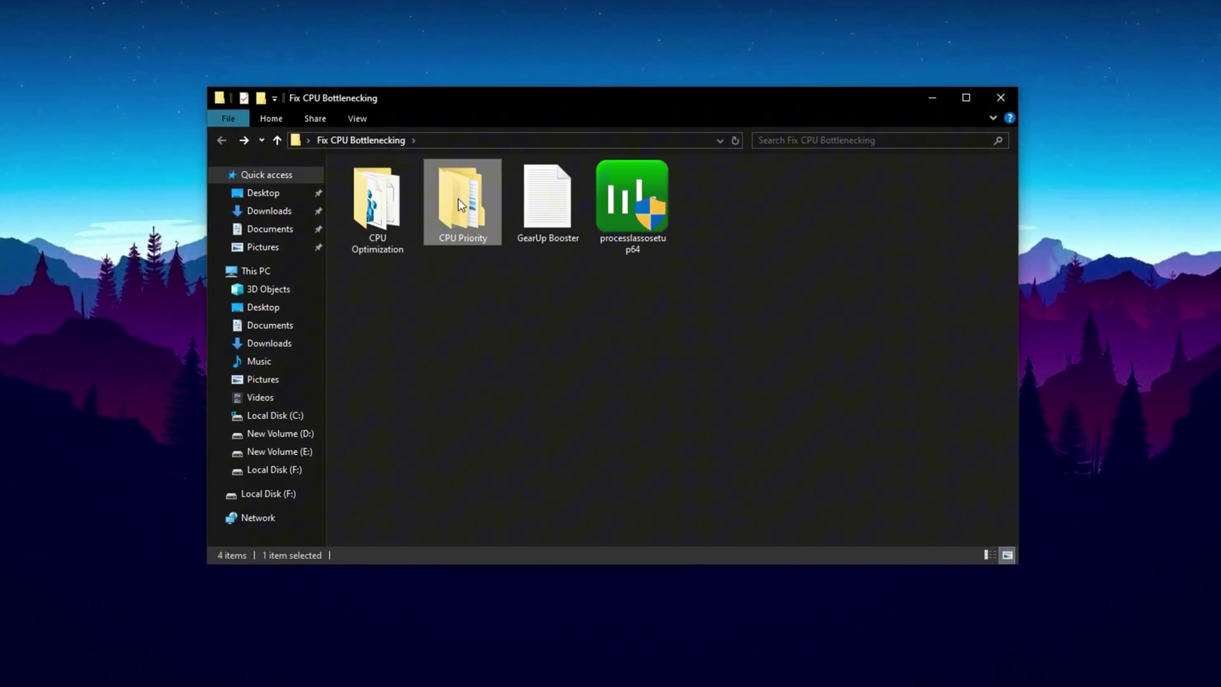
double_click(458, 199)
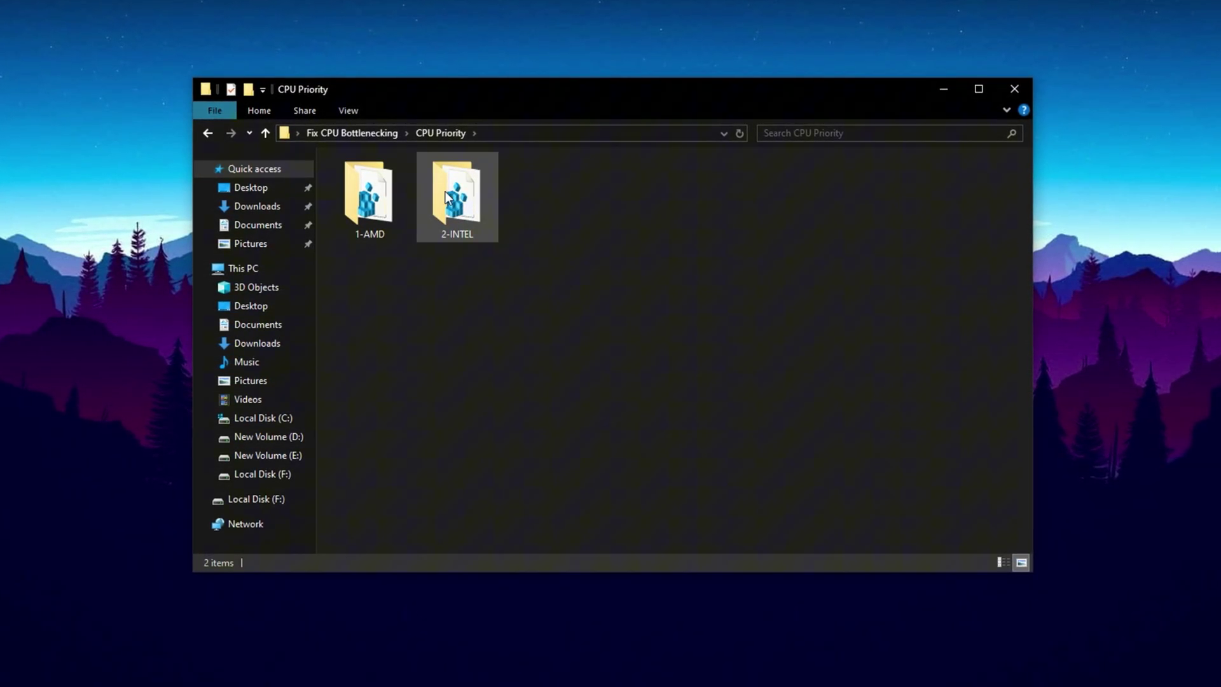
double_click(459, 207)
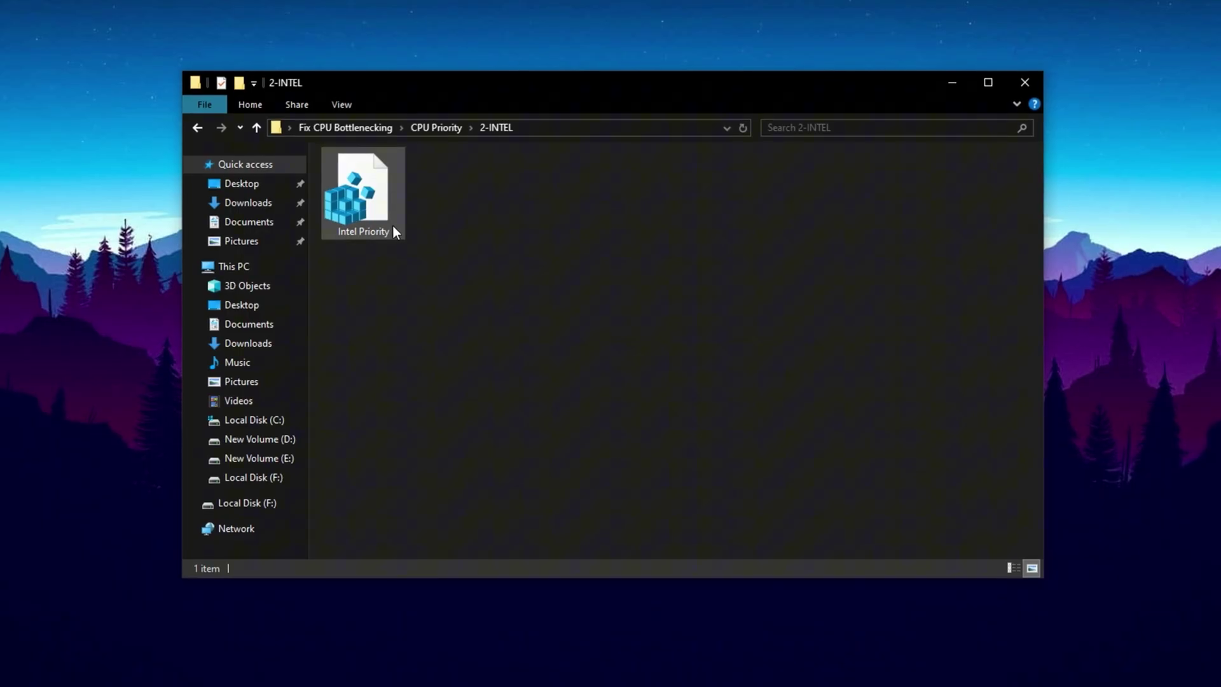
key("alt+Left")
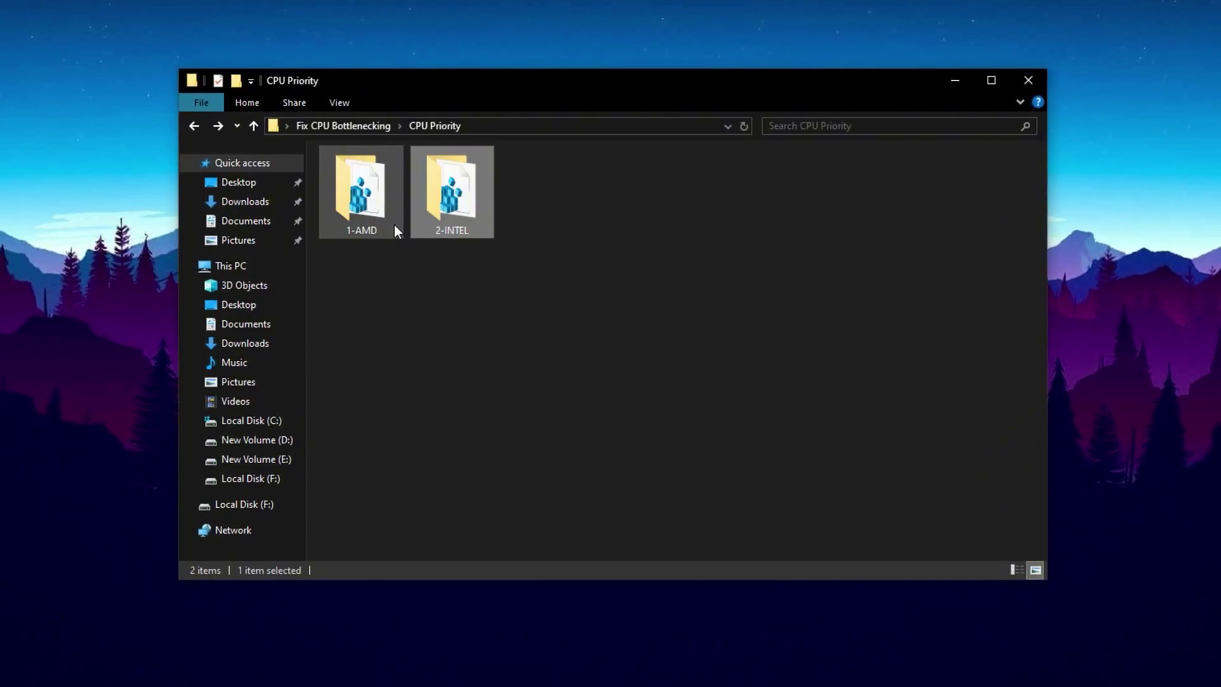
double_click(374, 200)
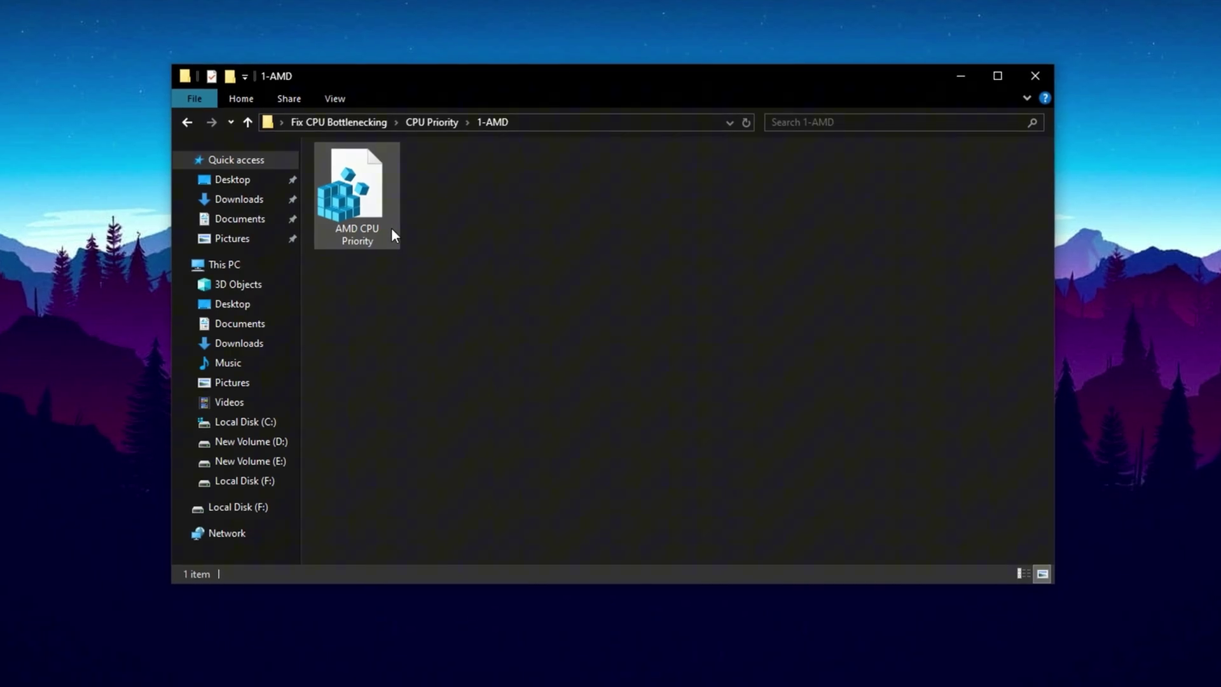
key("alt+Left")
left_click(428, 277)
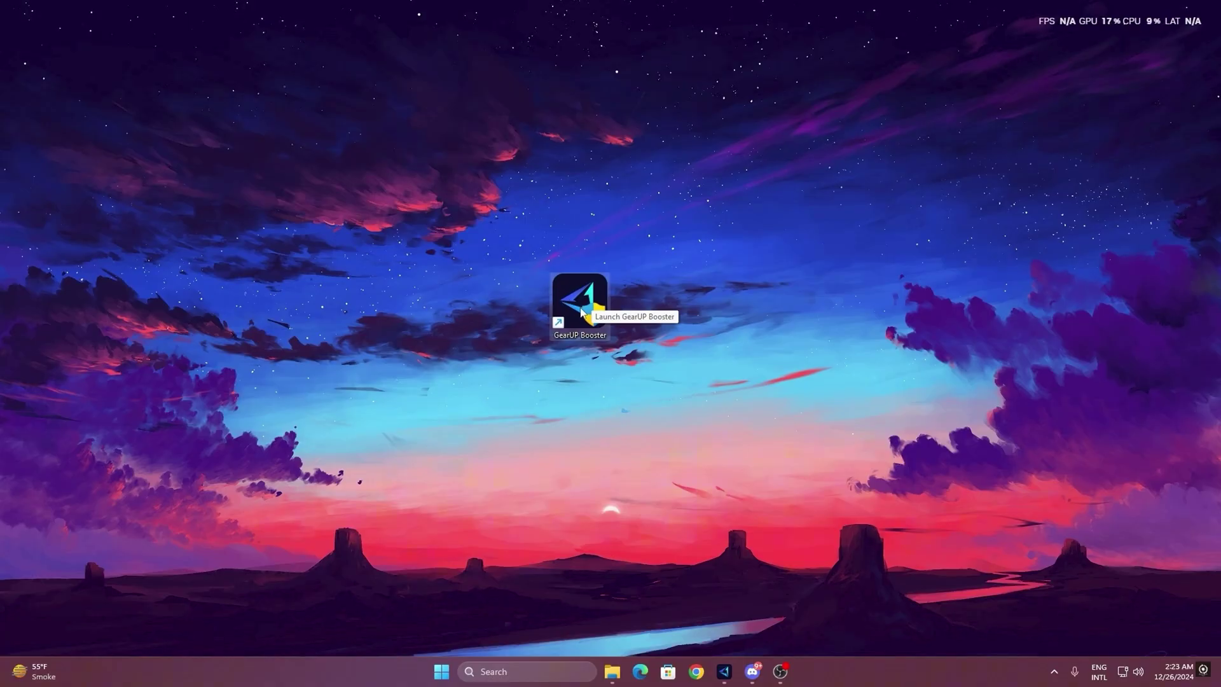
Launch GearUP Booster and show its Games catalogue of popular titles like Valorant, DOTA2 and Fortnite.
double_click(579, 302)
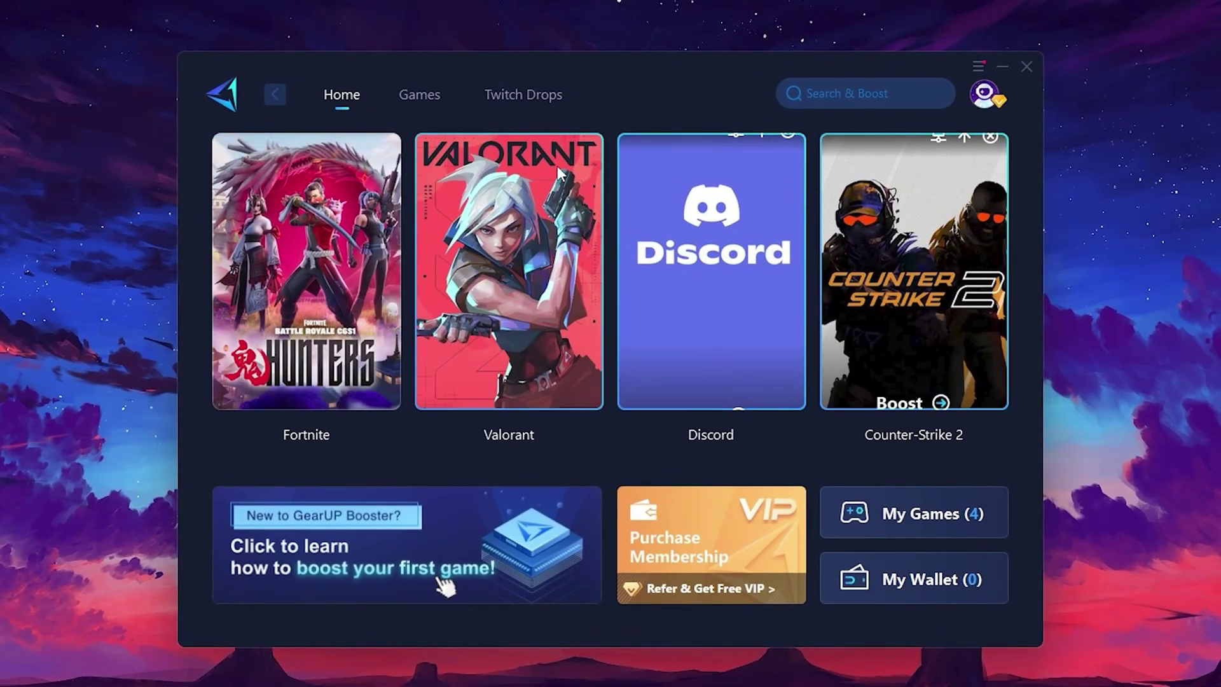
left_click(415, 97)
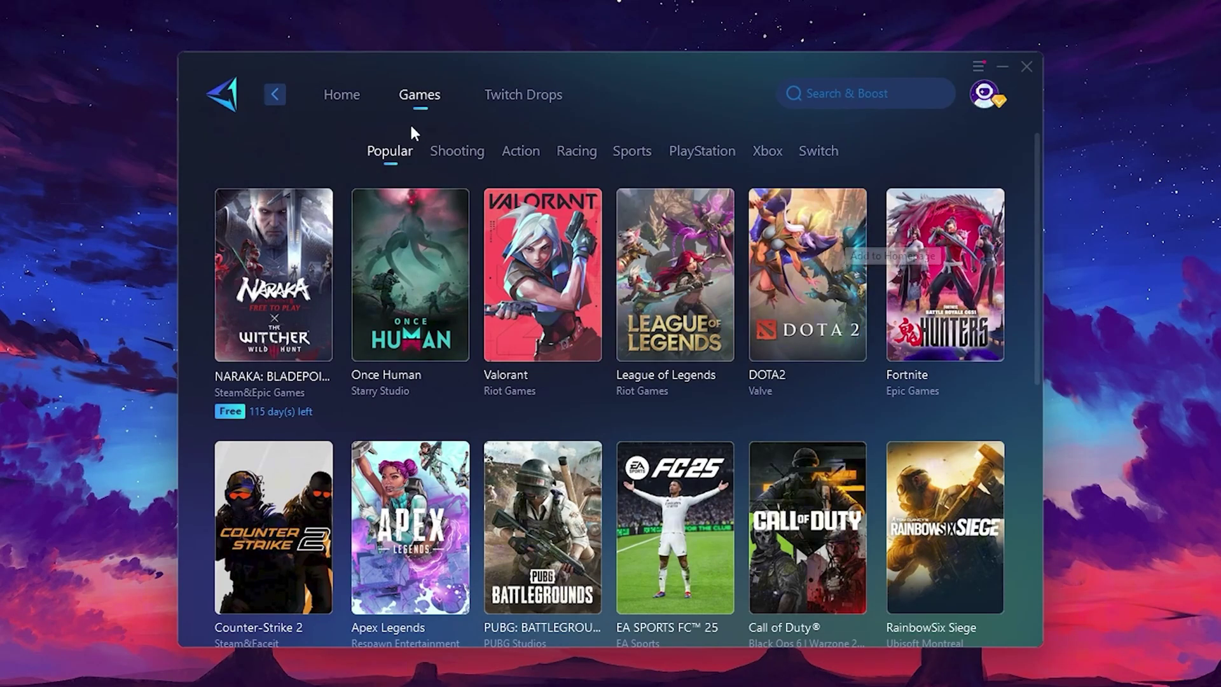
From the Home page, boost Fortnite through the Middle East server on an auto node.
left_click(343, 101)
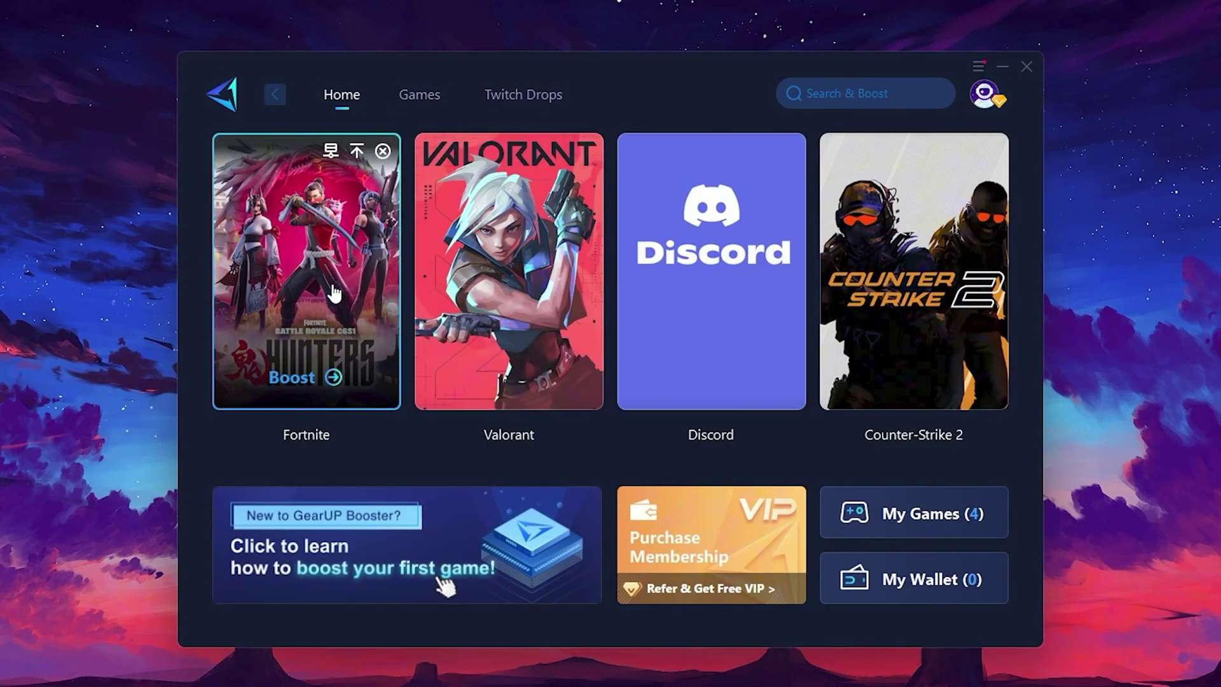
left_click(294, 379)
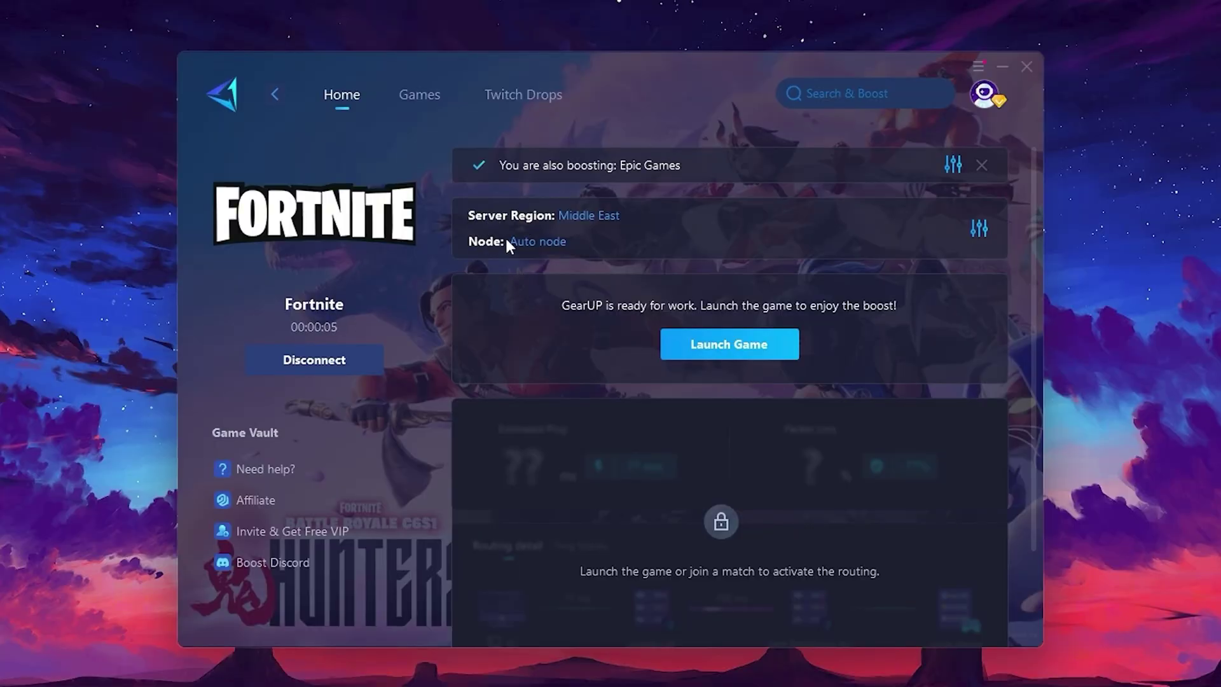
left_click(595, 217)
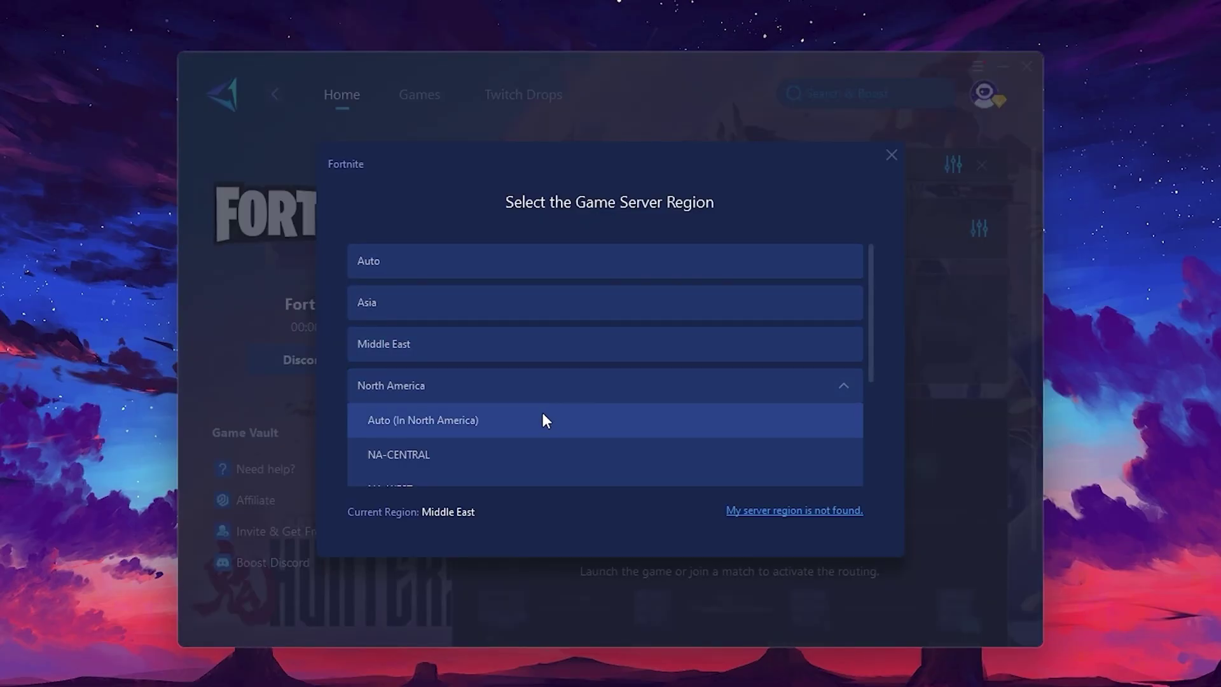
scroll(419, 326, "down", 1)
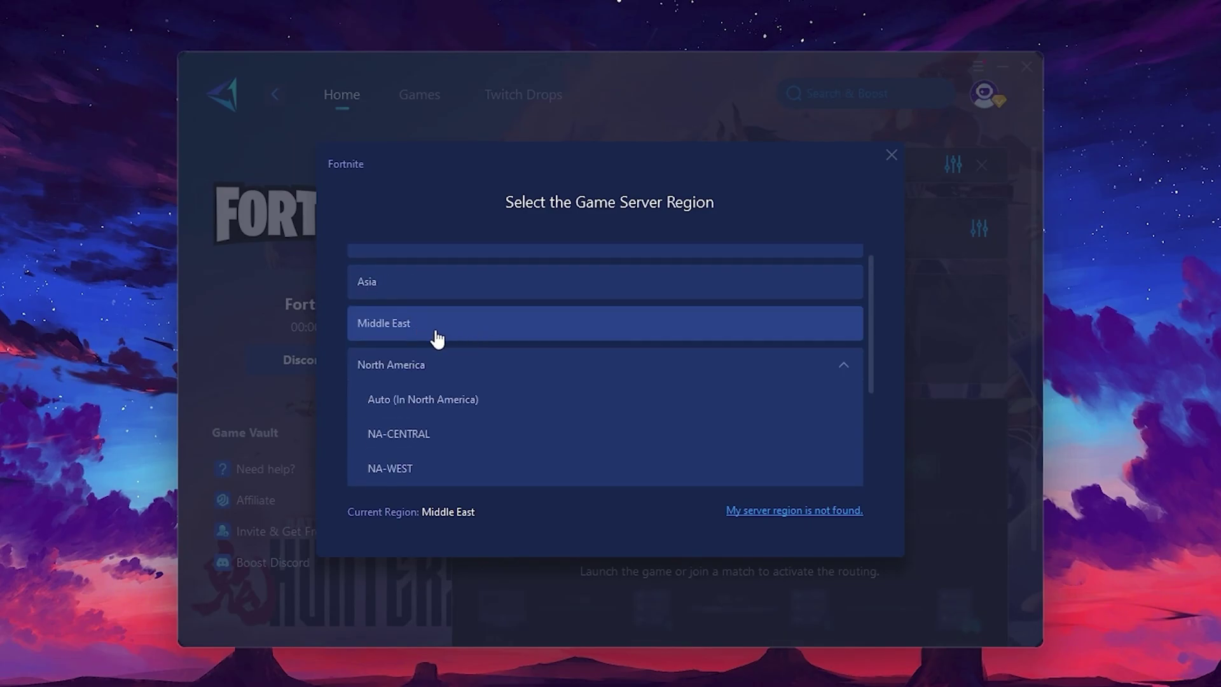
left_click(891, 155)
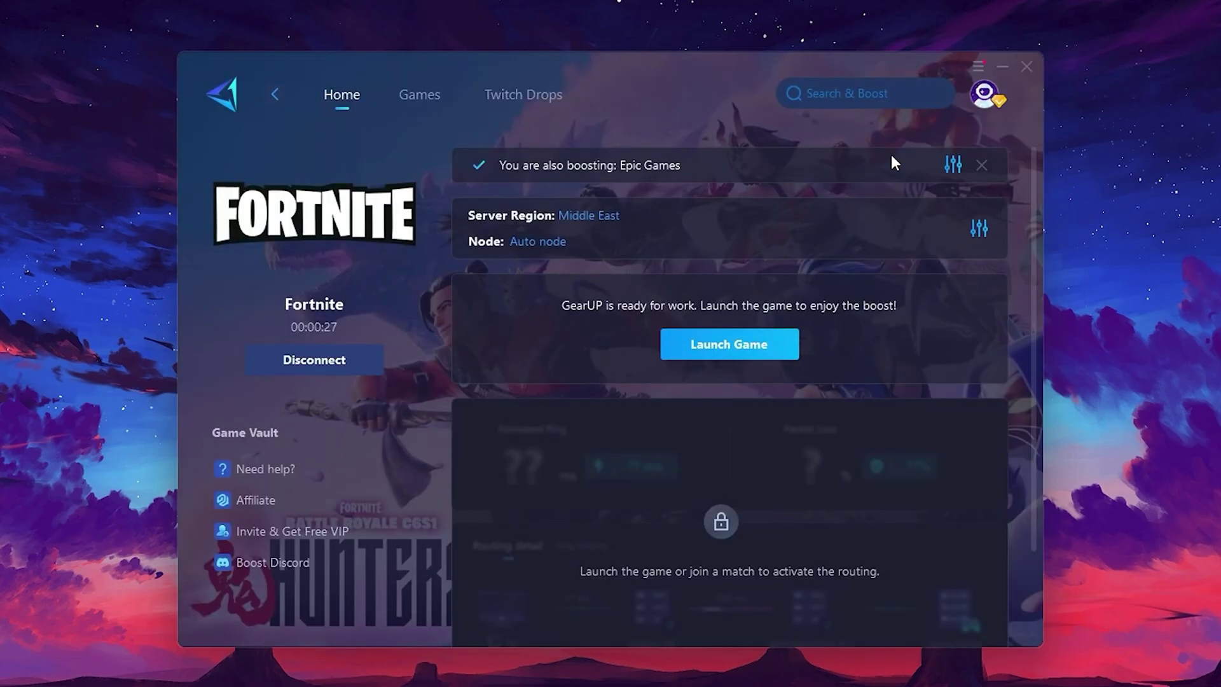
left_click(530, 244)
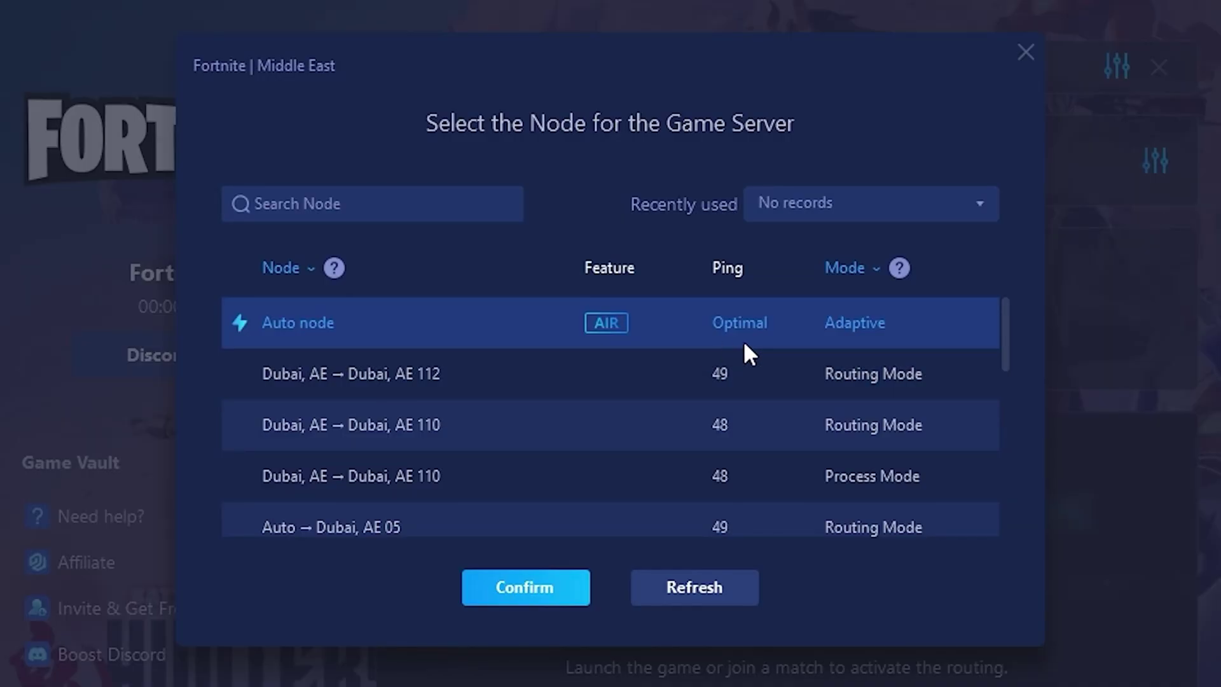
scroll(768, 344, "down", 2)
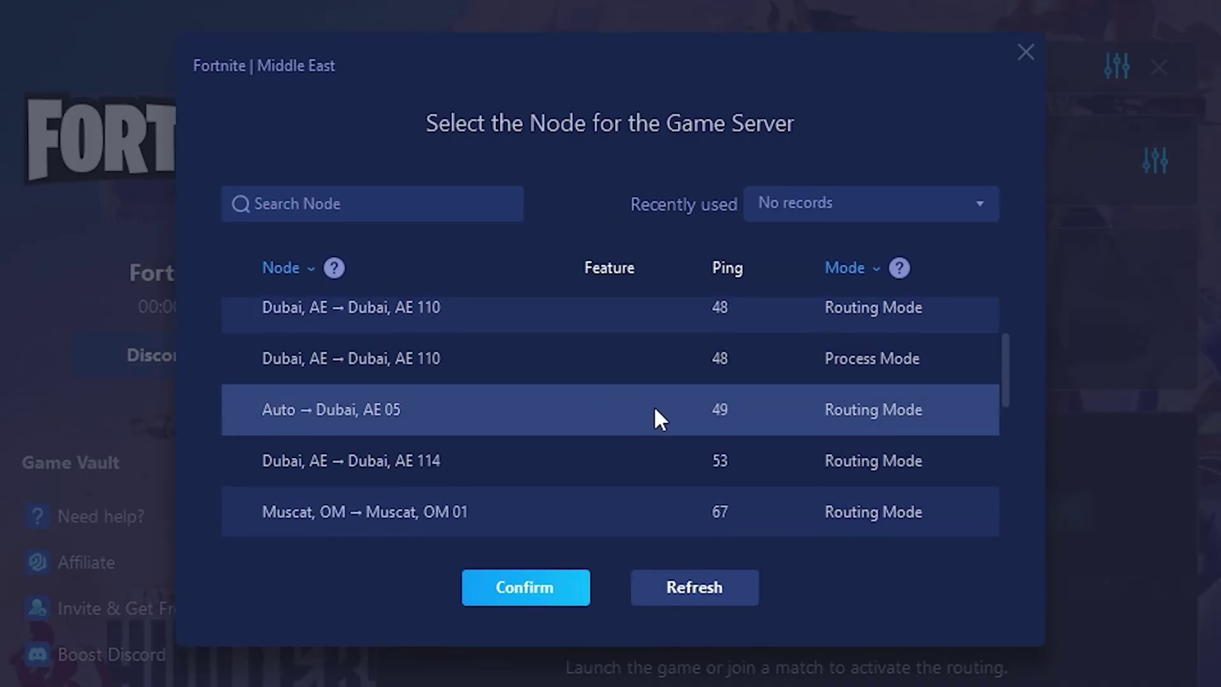
scroll(806, 429, "up", 2)
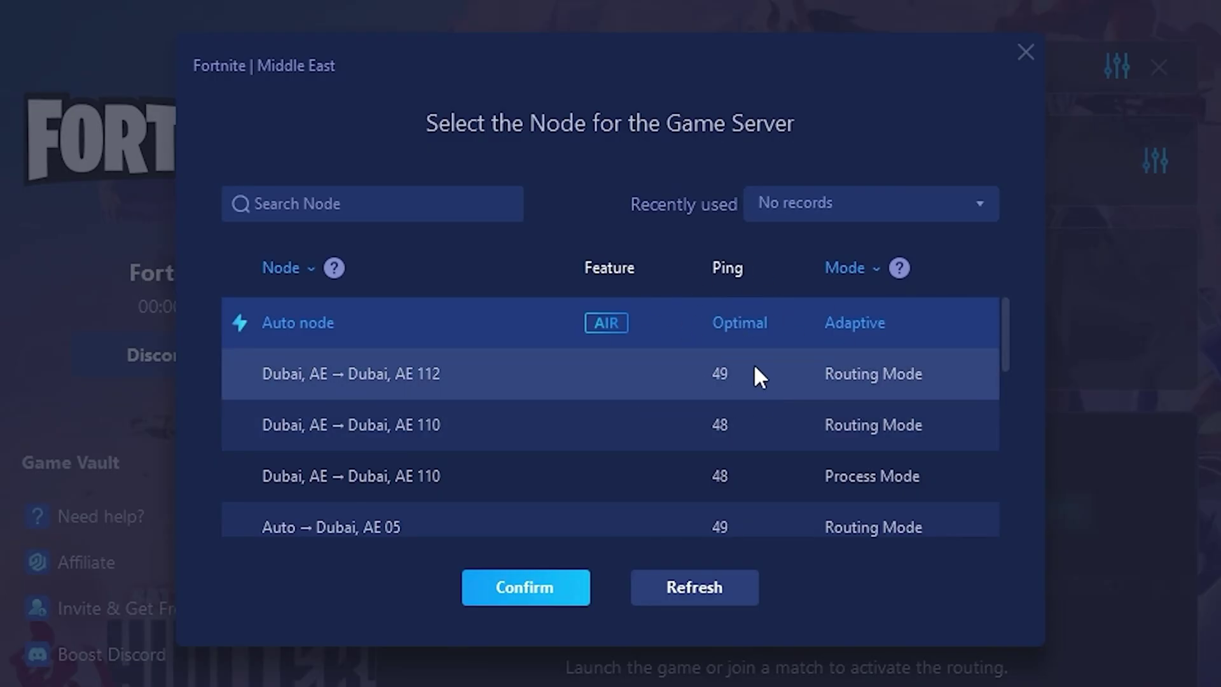
left_click(1026, 54)
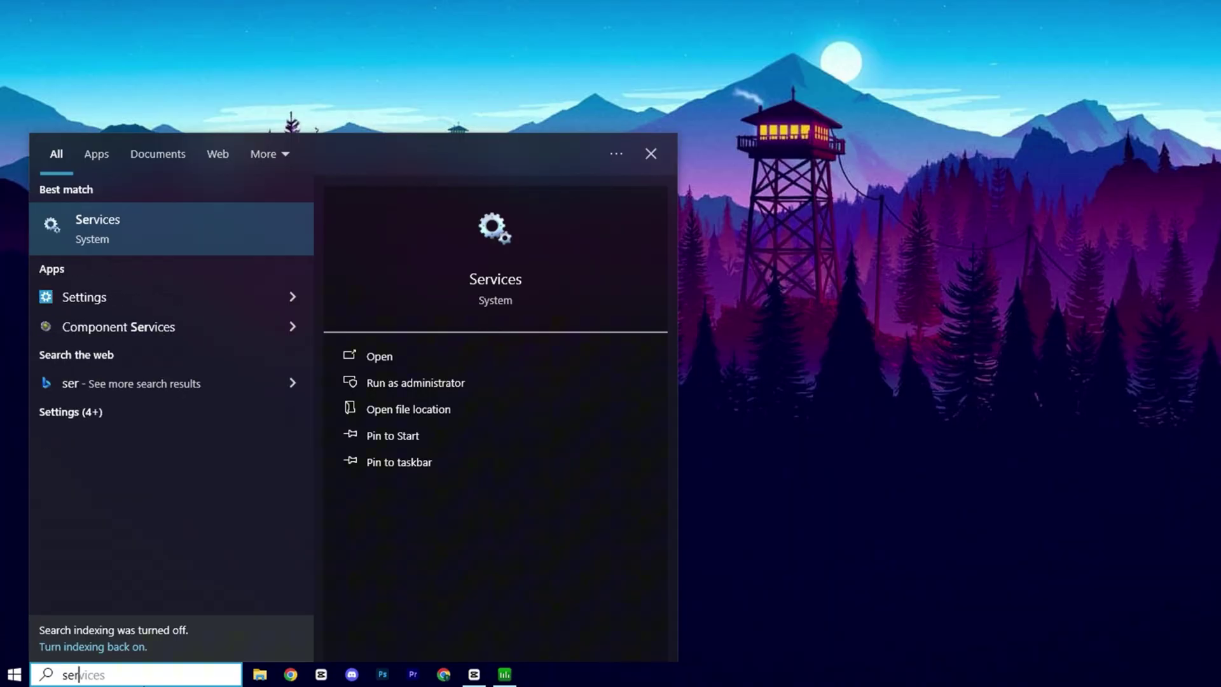
Open the Services console from a Start search for 'servi' and scroll down the list.
type("vi")
left_click(155, 232)
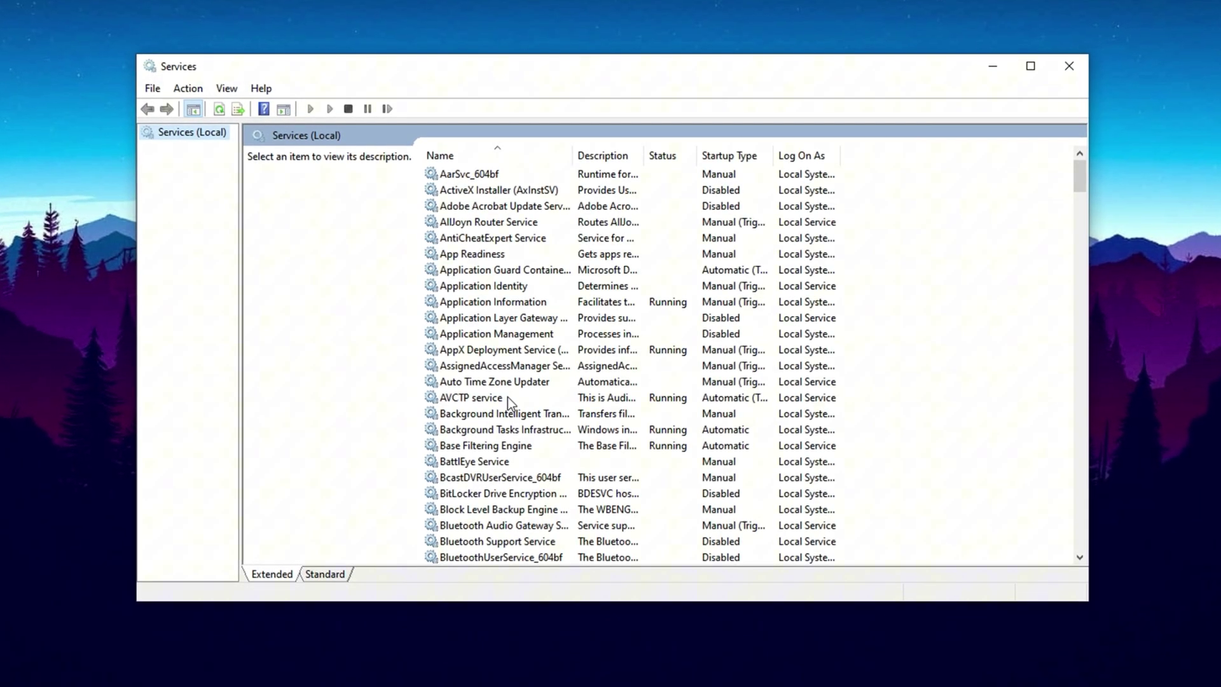
scroll(508, 397, "down", 3)
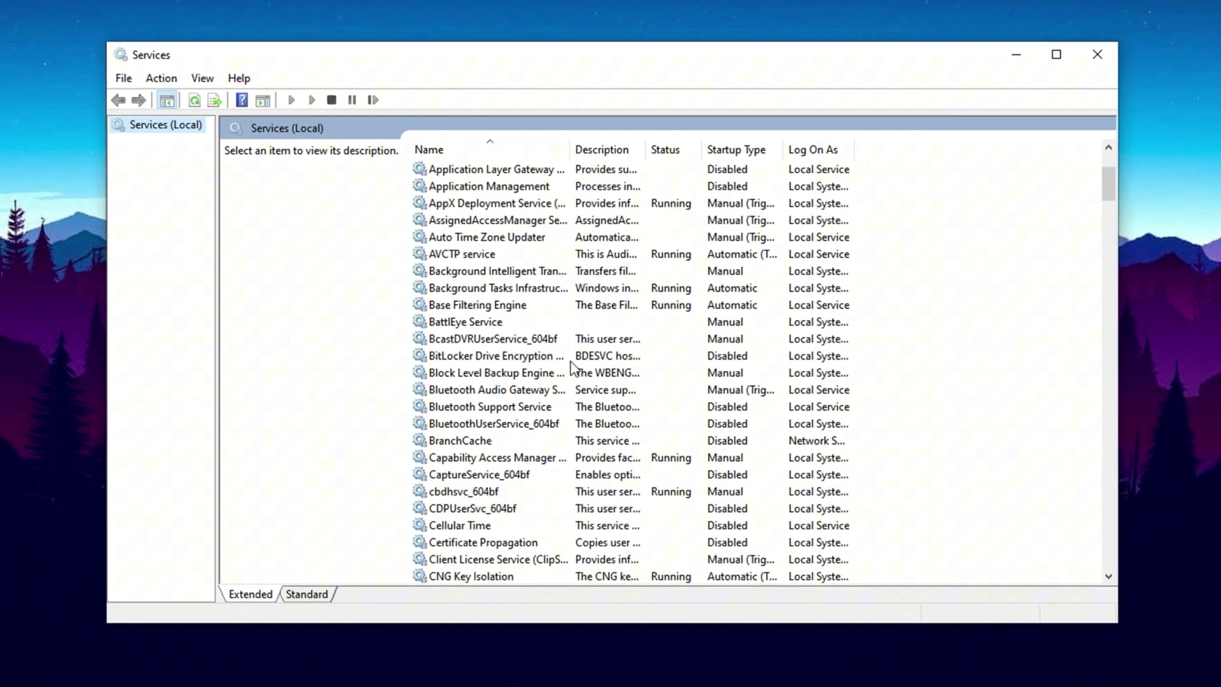
scroll(571, 361, "down", 3)
Confirm in Properties that Connected User Experiences and Telemetry's startup type stays Disabled.
left_click(514, 495)
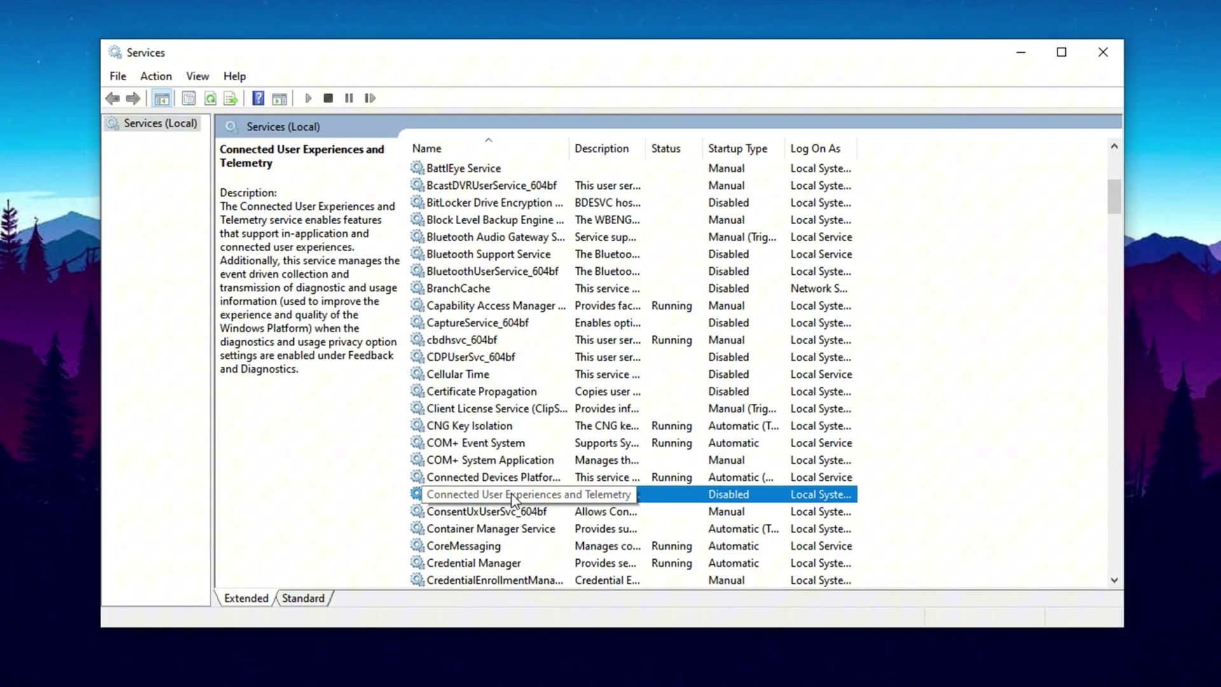
scroll(512, 499, "down", 2)
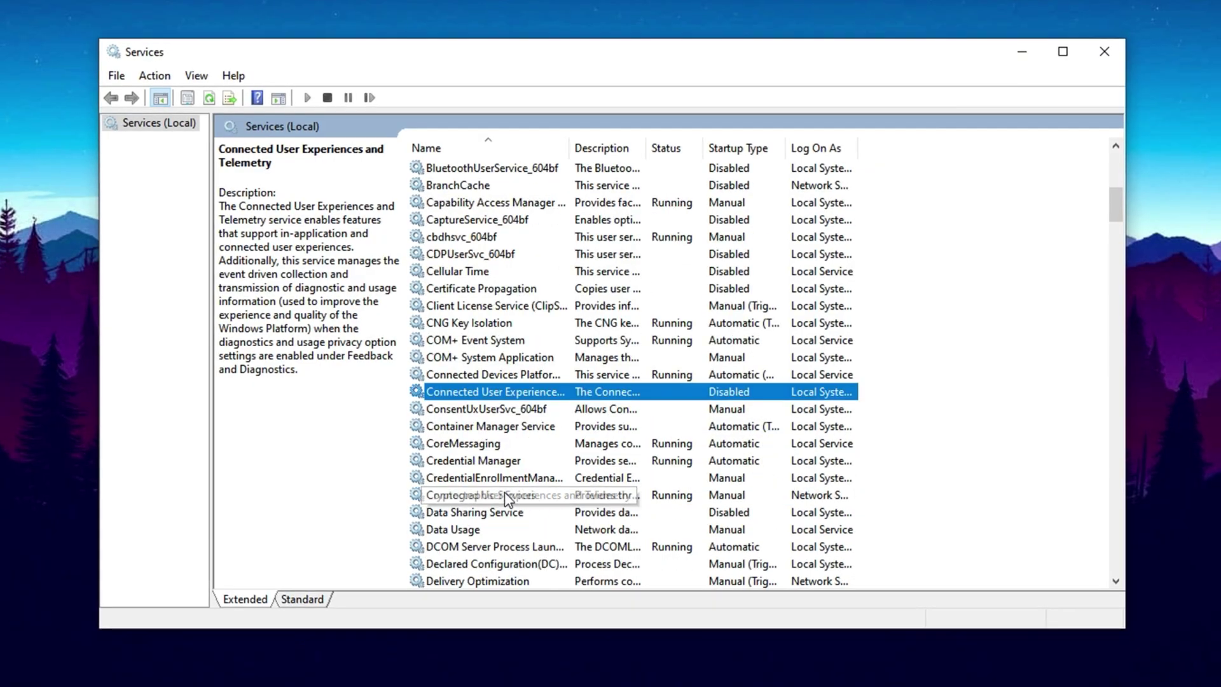
right_click(495, 401)
left_click(561, 585)
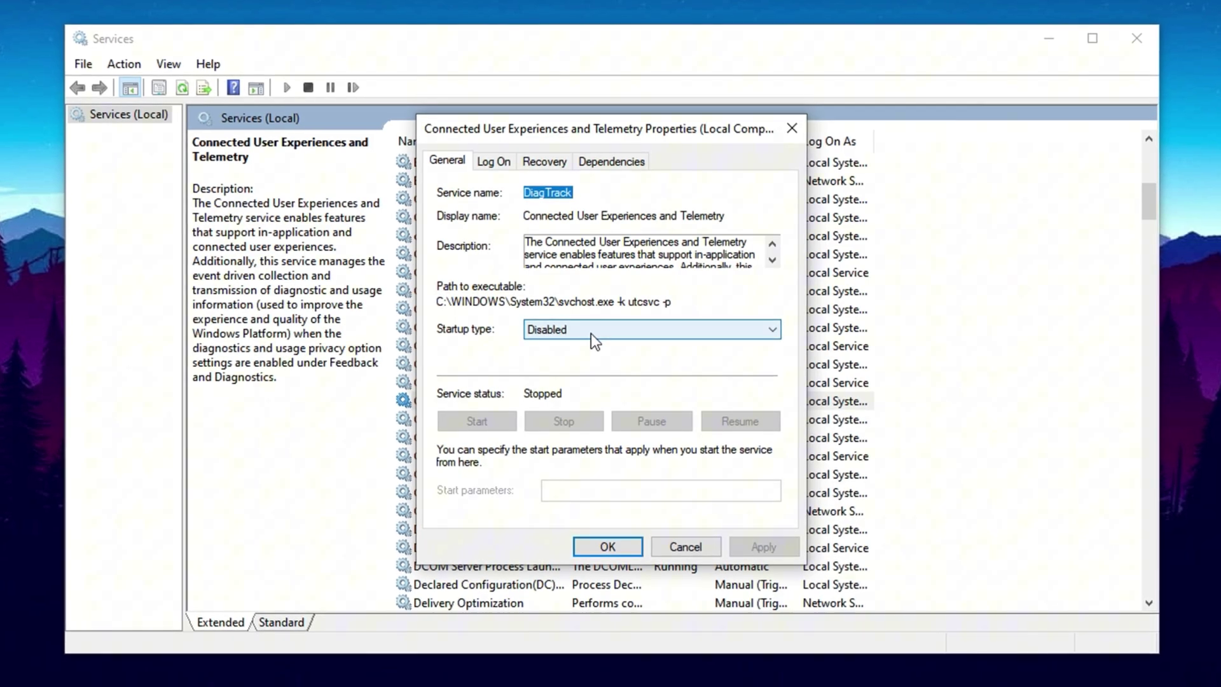
left_click(609, 550)
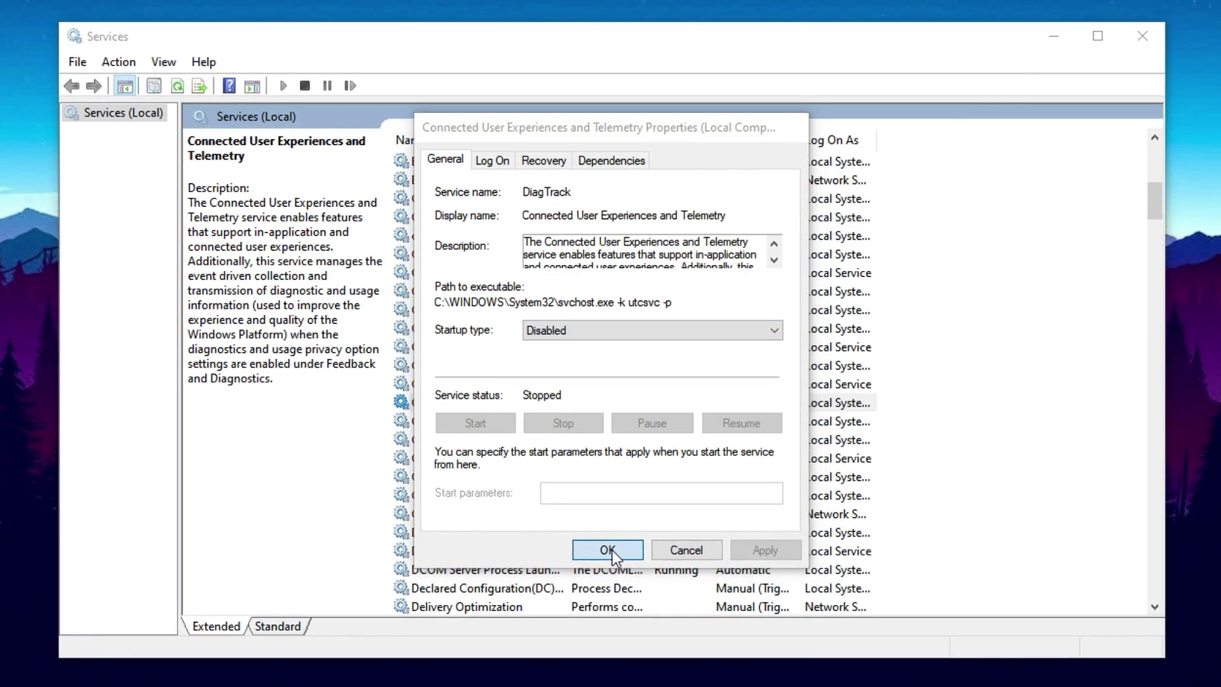
scroll(487, 487, "down", 4)
scroll(486, 487, "down", 4)
scroll(486, 489, "down", 2)
left_click(491, 443)
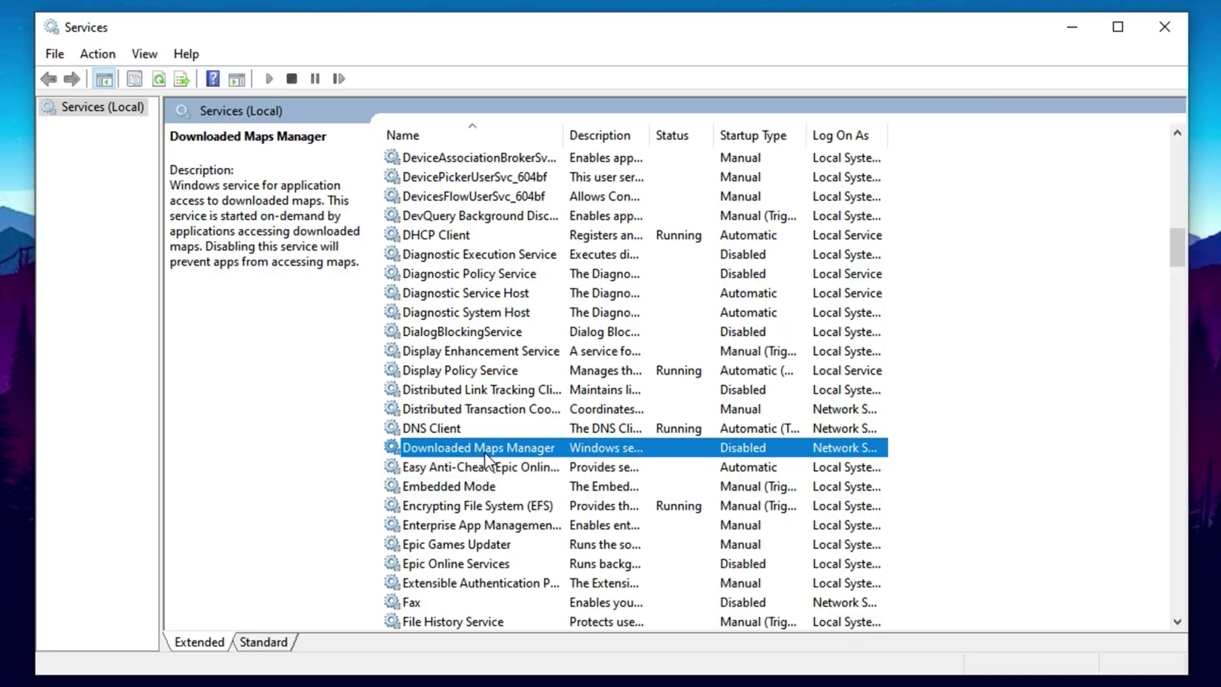
key("p")
scroll(485, 453, "down", 2)
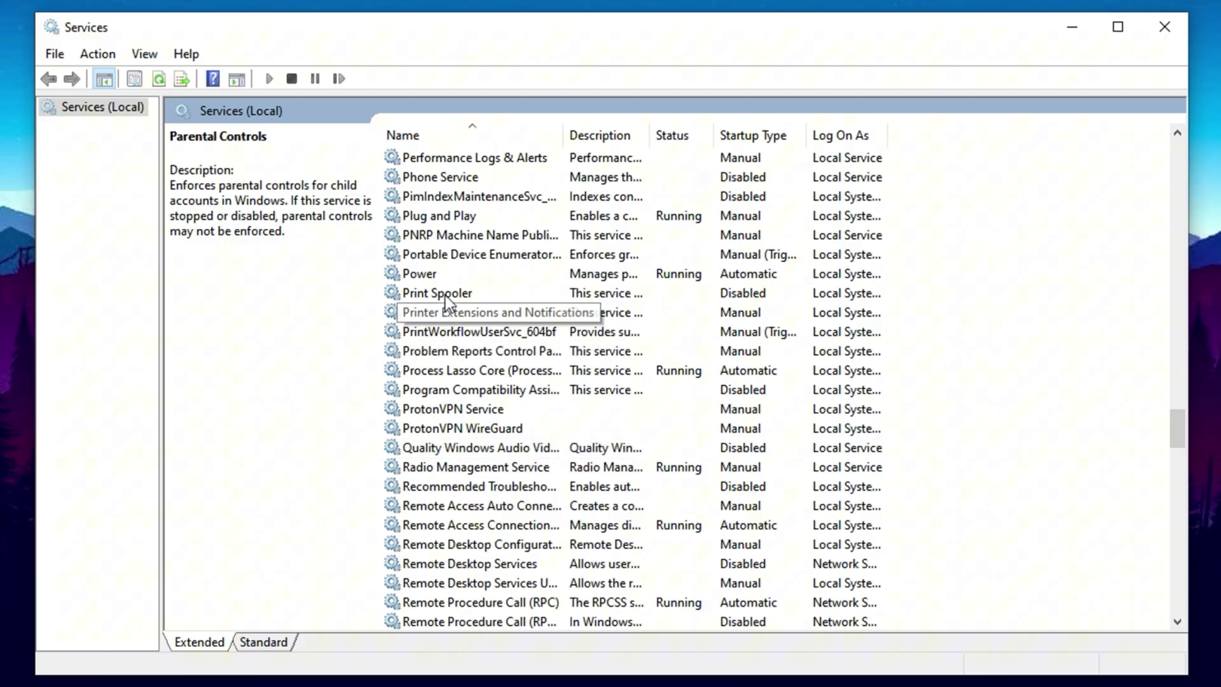
left_click(484, 295)
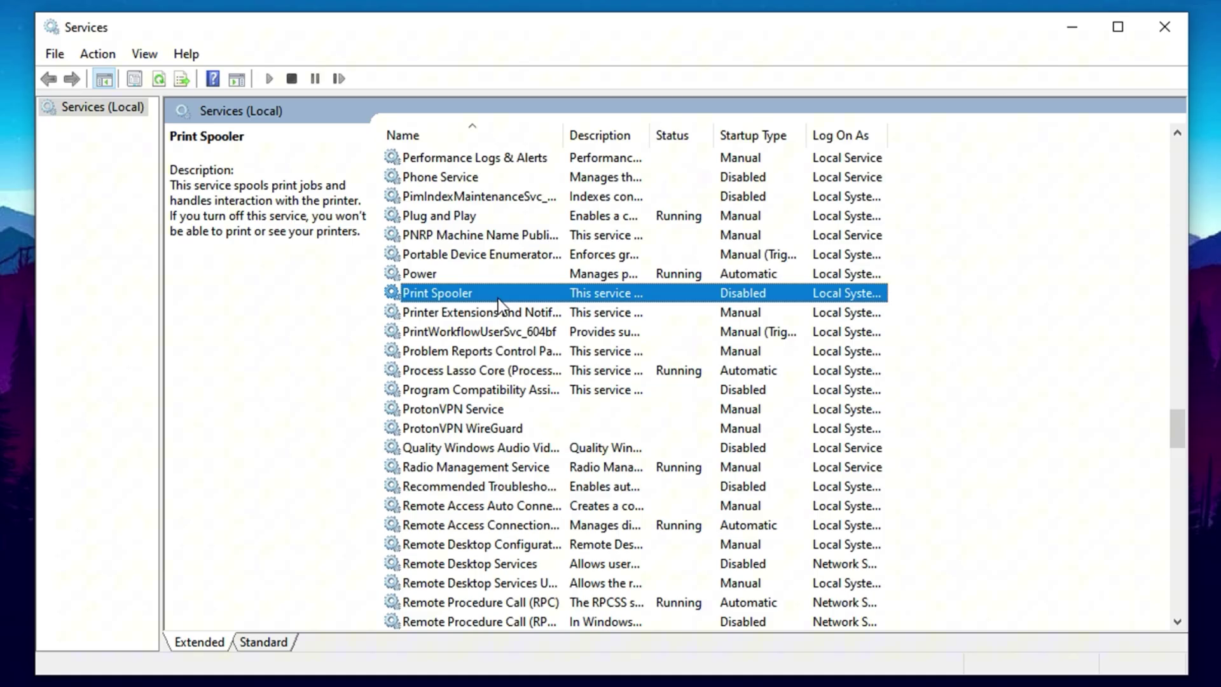
key("w")
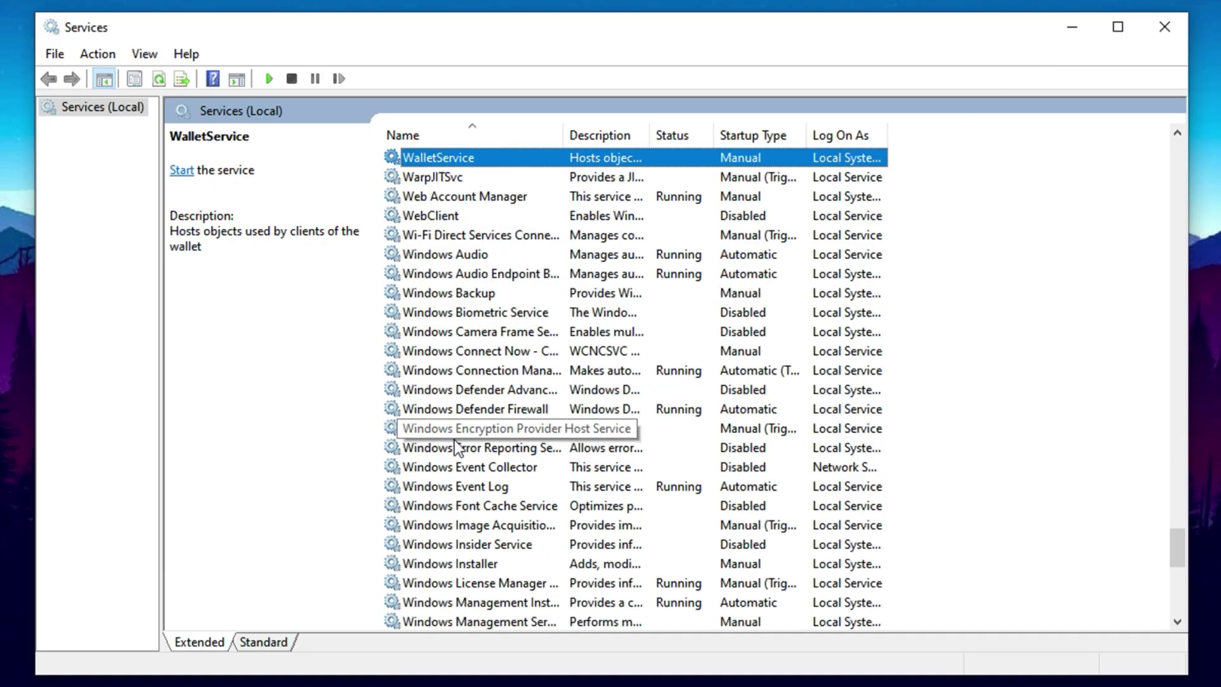
left_click(525, 314)
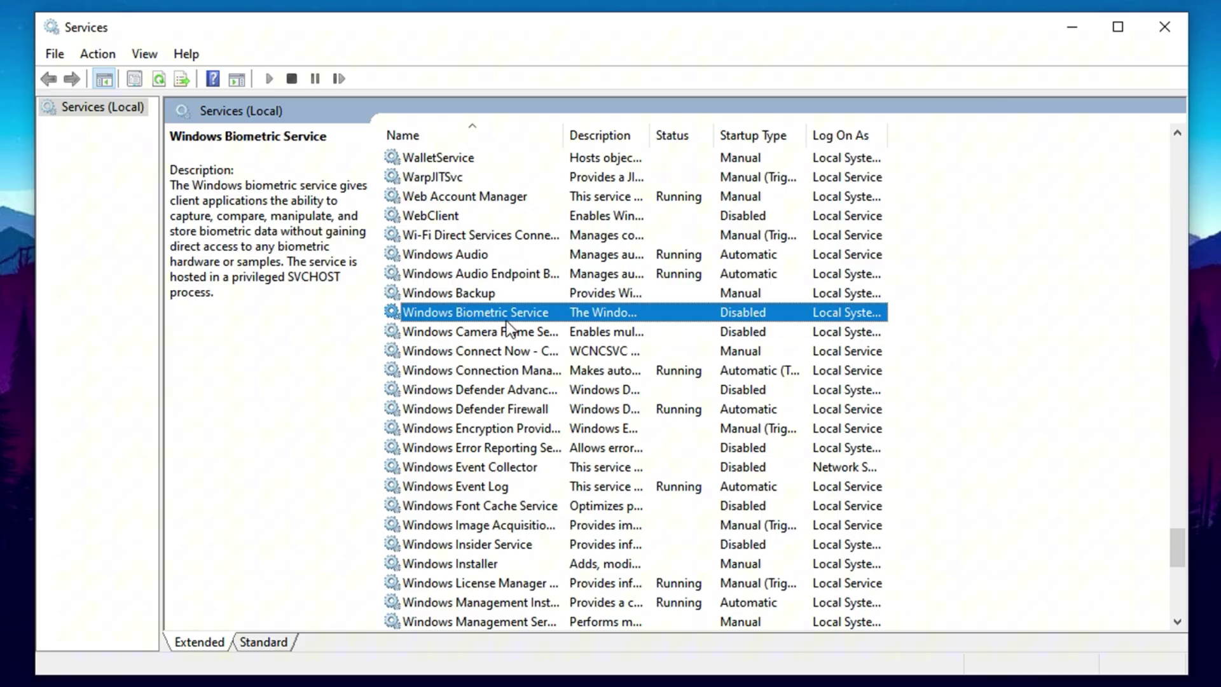
scroll(472, 429, "down", 6)
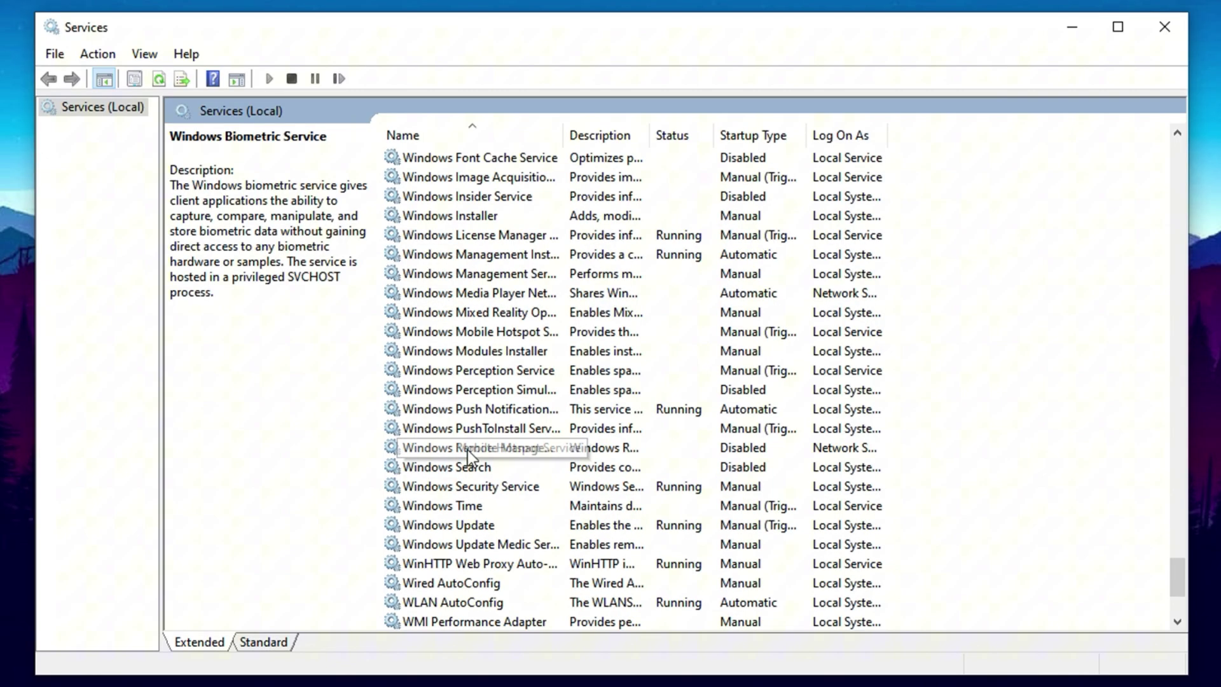
scroll(524, 452, "up", 2)
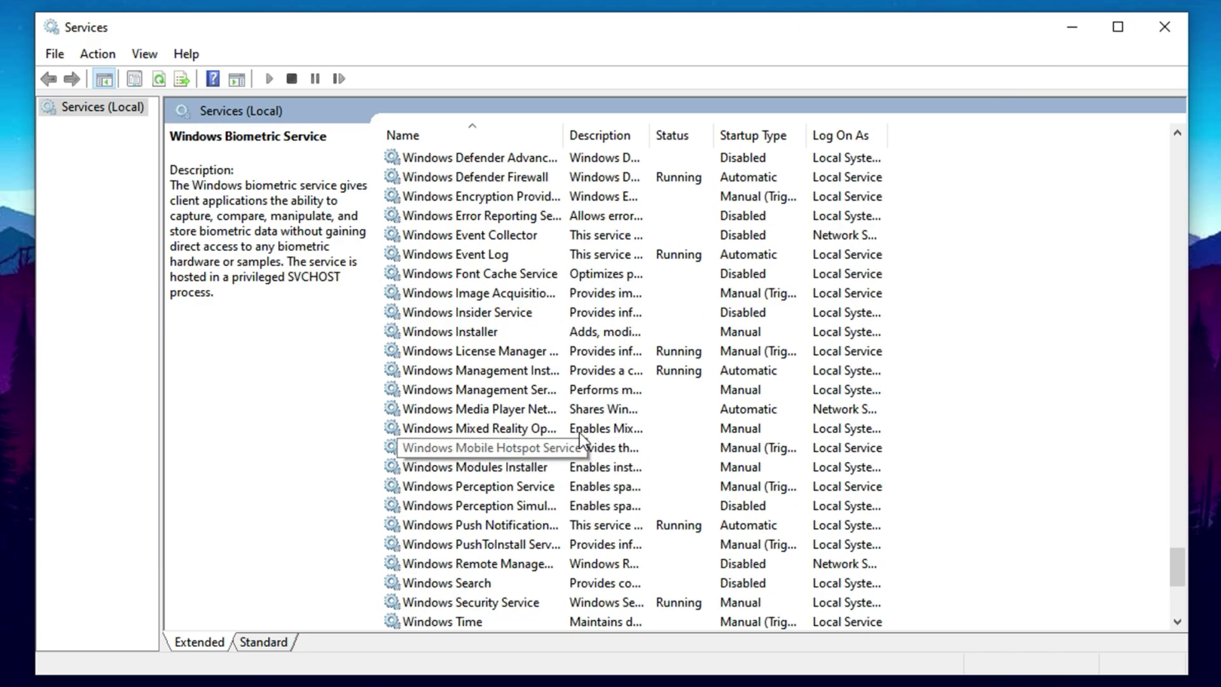
left_click(470, 316)
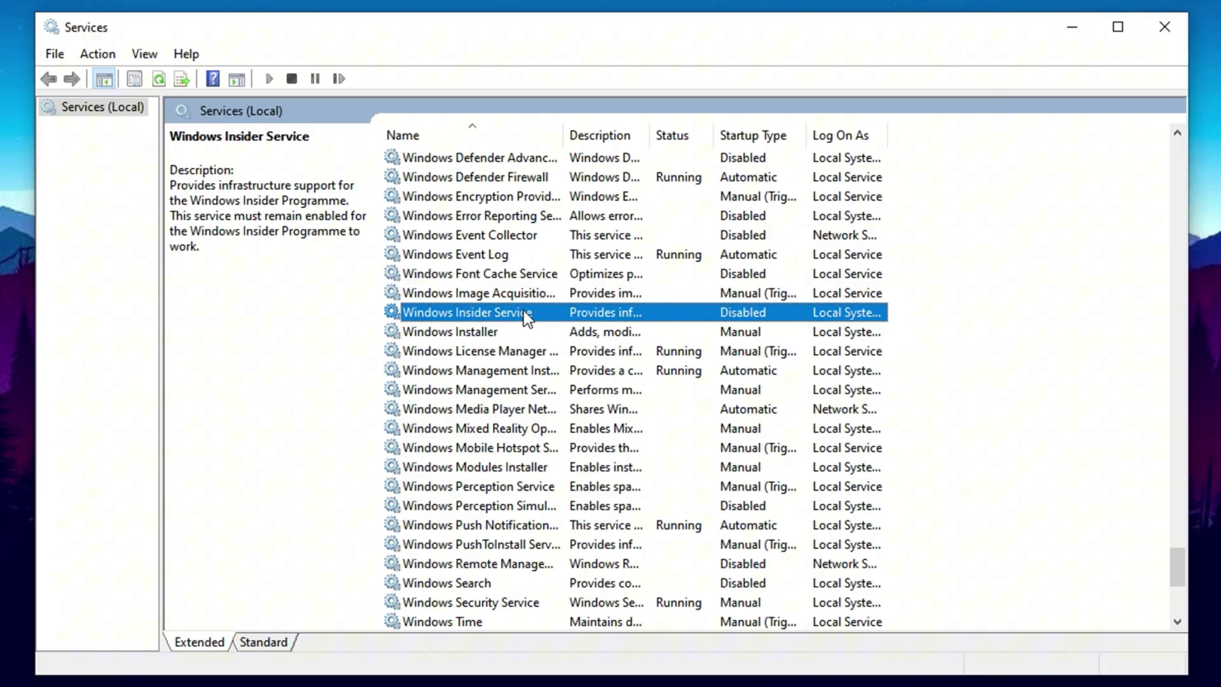
scroll(511, 367, "down", 5)
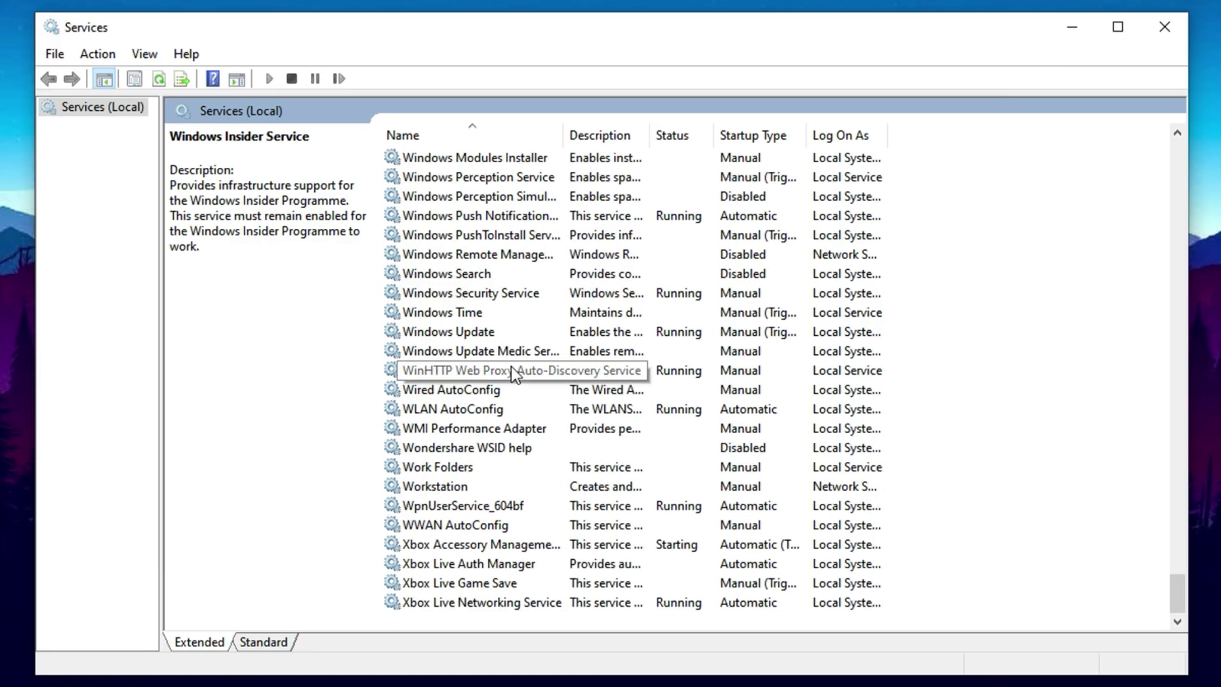
scroll(499, 530, "up", 8)
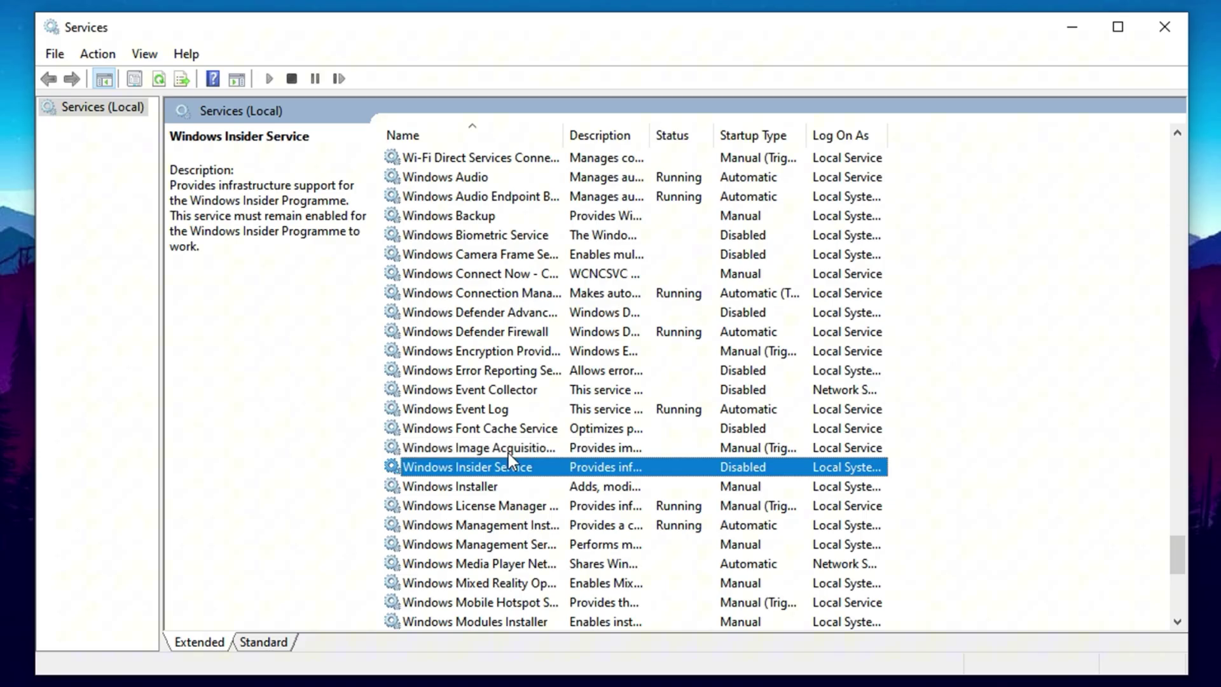
Jump to the B services, check Bluetooth Support Service is Disabled, and review the remaining services.
scroll(509, 453, "up", 8)
key("b")
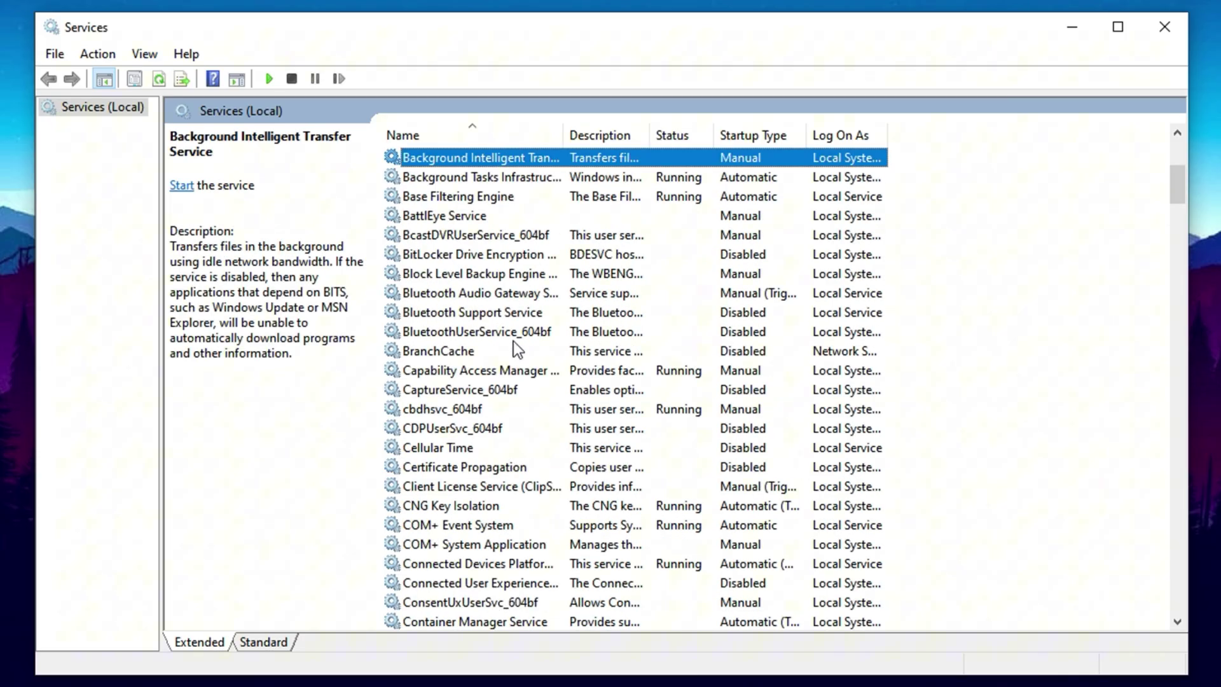
left_click(485, 319)
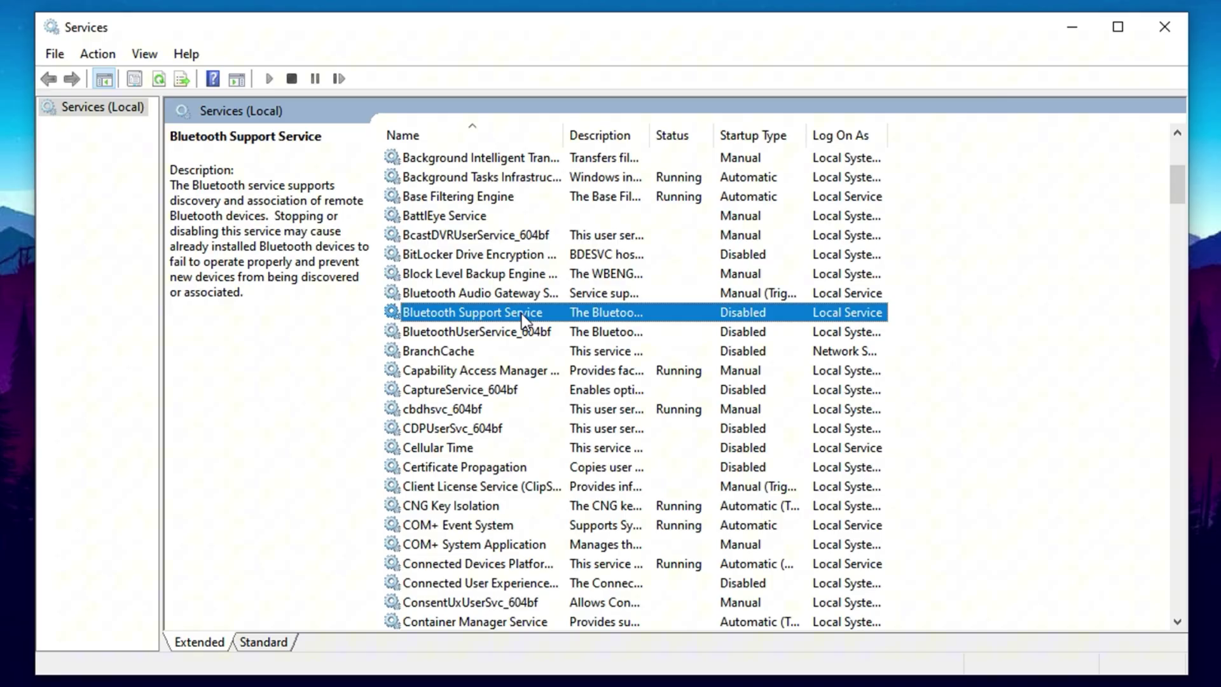
scroll(521, 314, "down", 10)
scroll(517, 321, "down", 15)
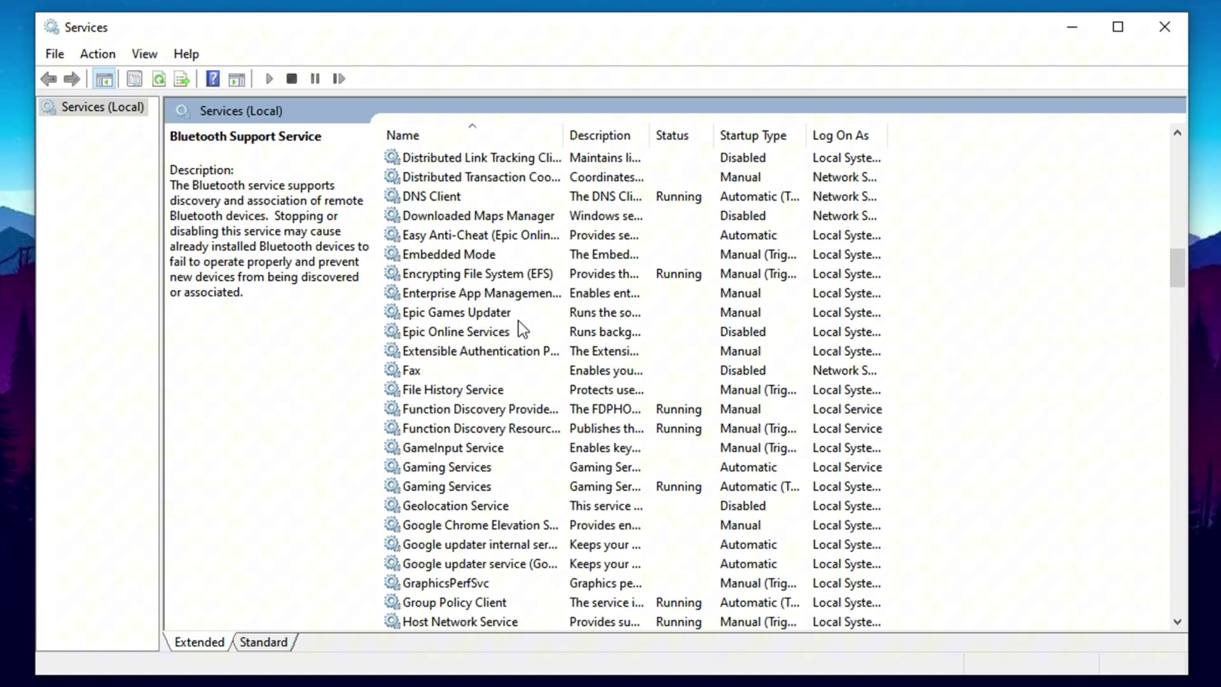
scroll(517, 321, "down", 5)
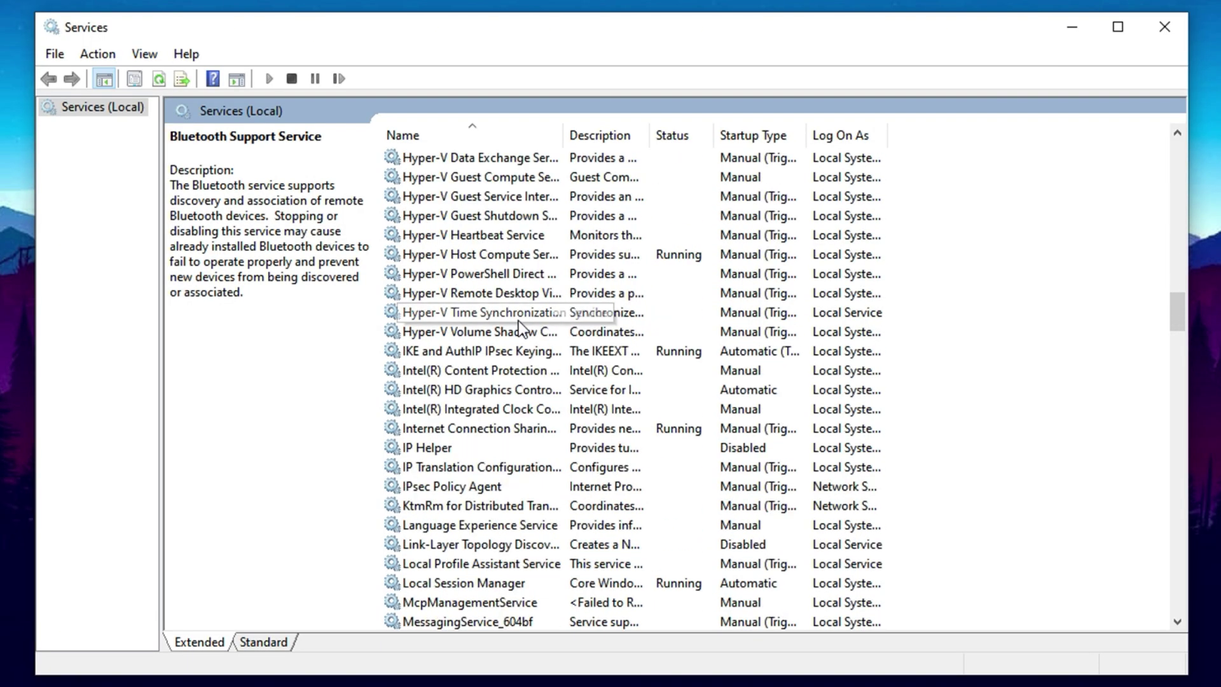
scroll(517, 321, "down", 3)
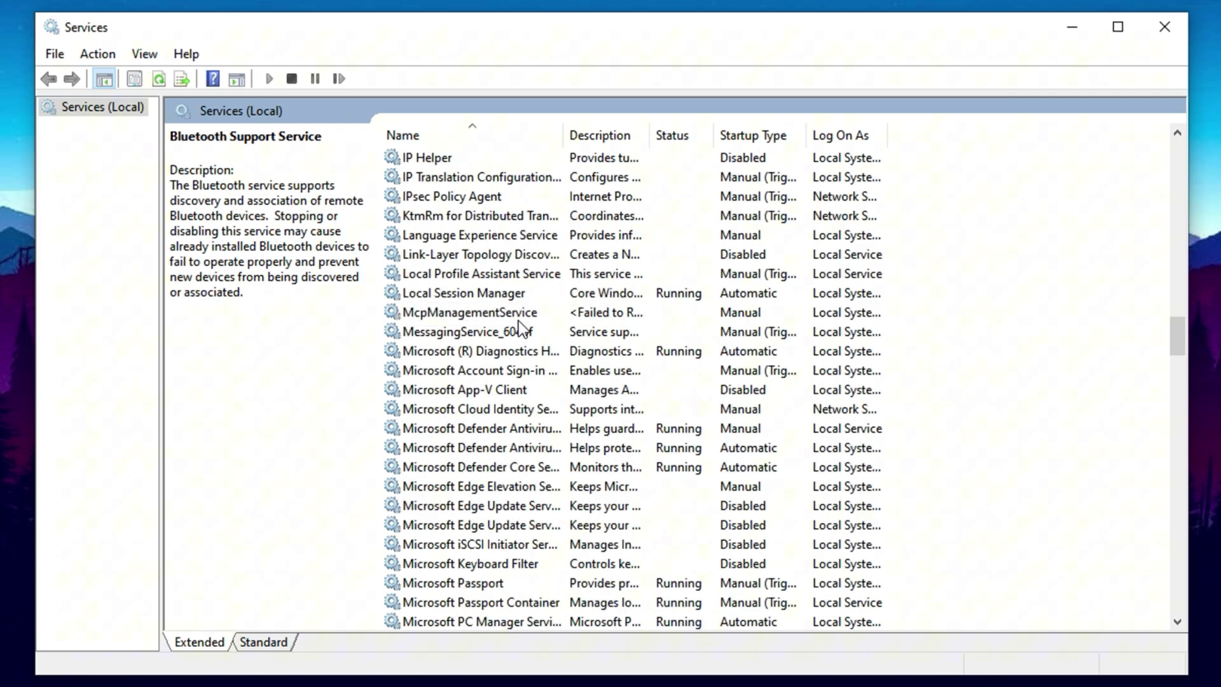
scroll(518, 320, "down", 5)
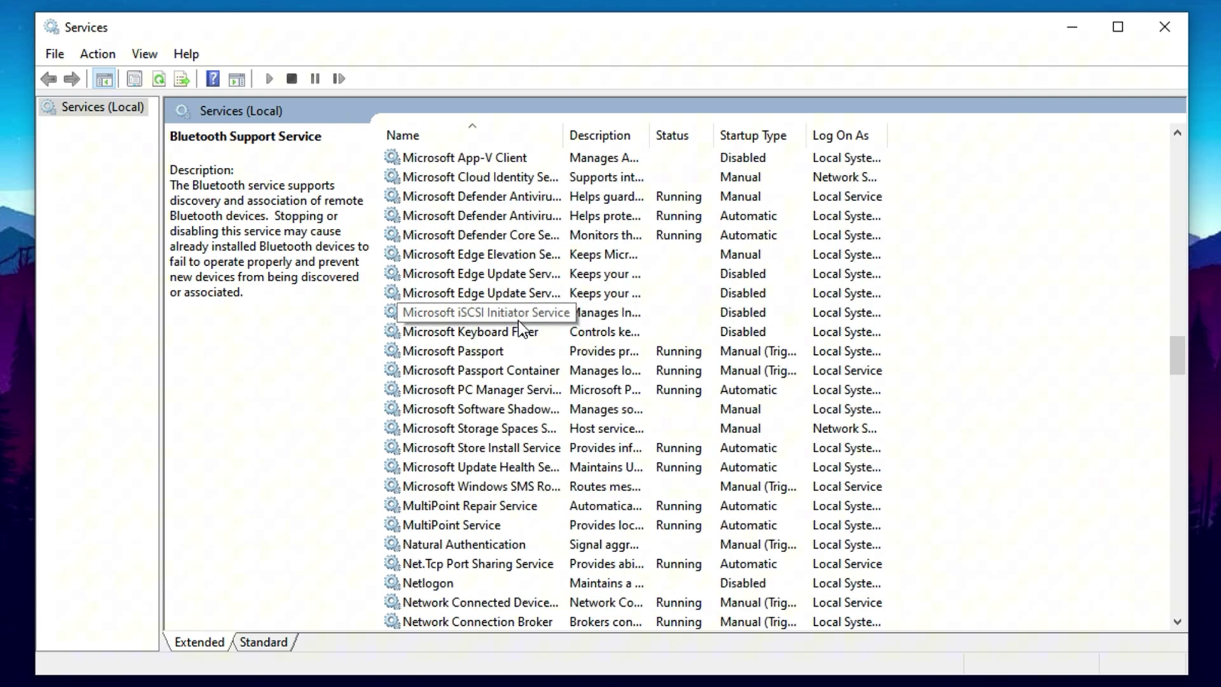
scroll(517, 320, "down", 2)
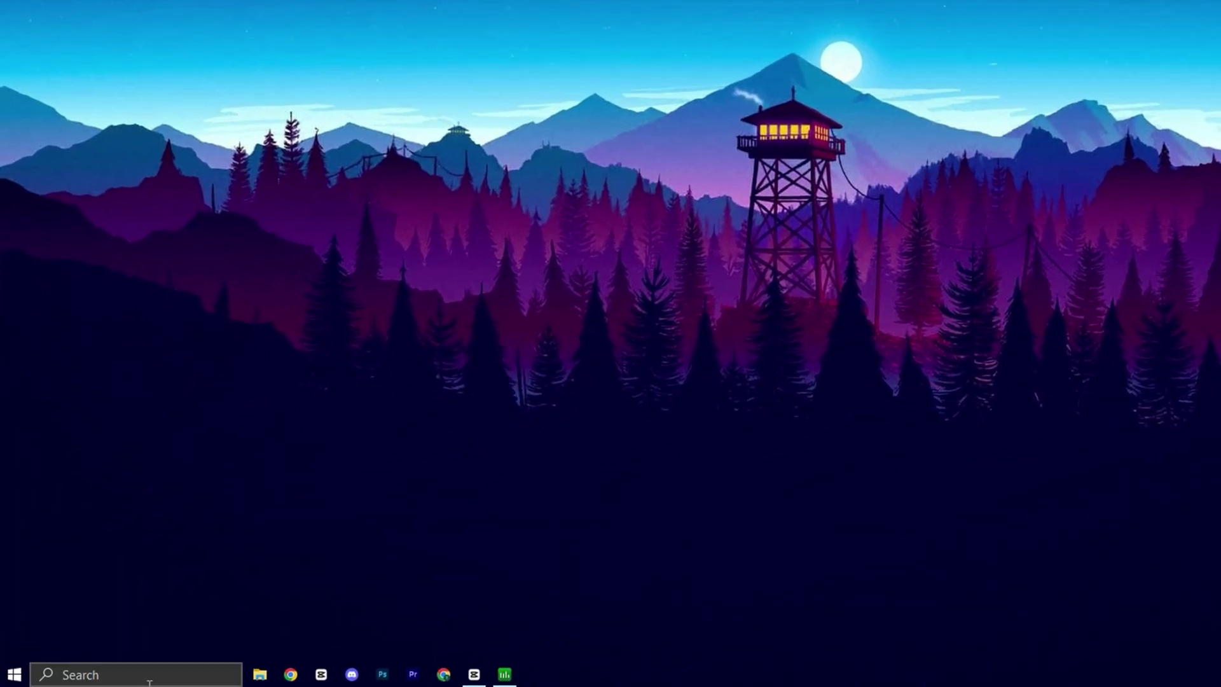
Search 'adjust' and open 'Adjust the appearance and performance of Windows' (Performance Options).
left_click(149, 681)
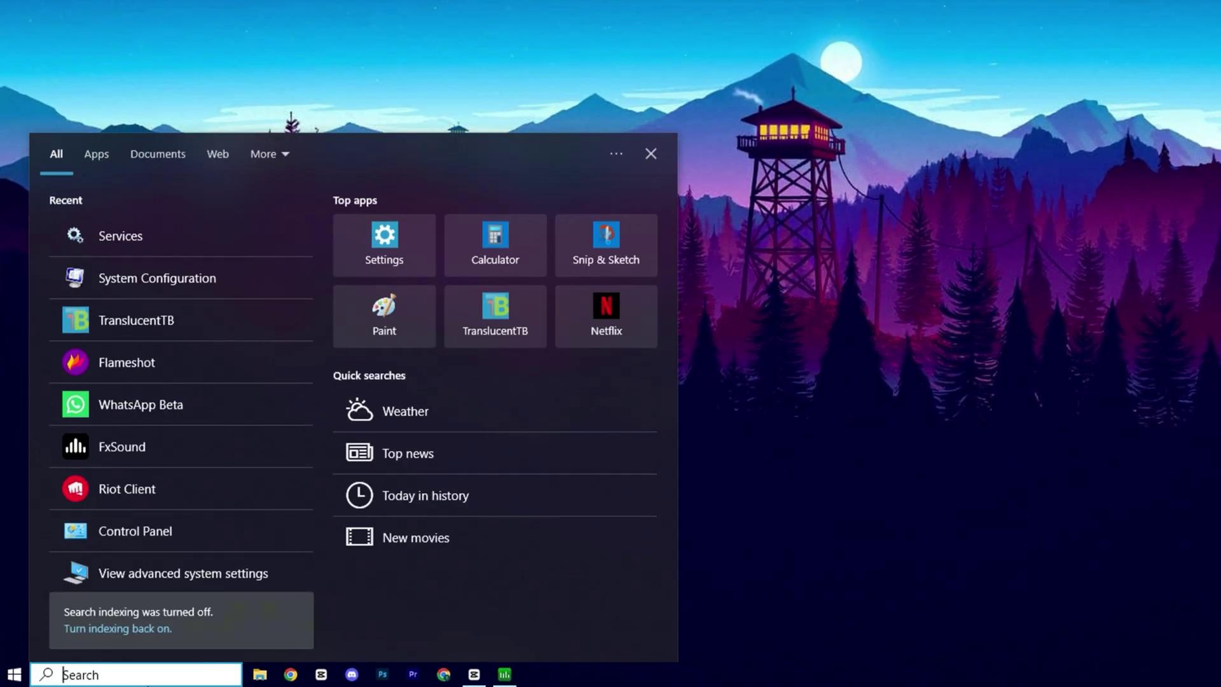
type("adjust")
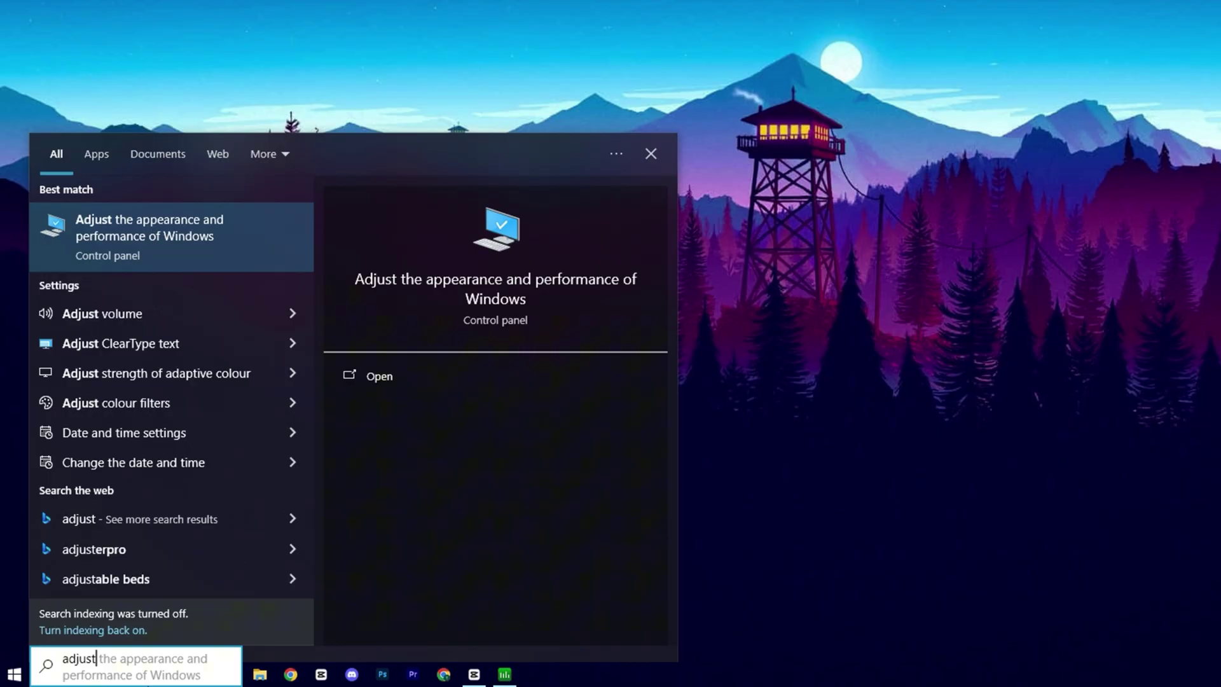
left_click(227, 252)
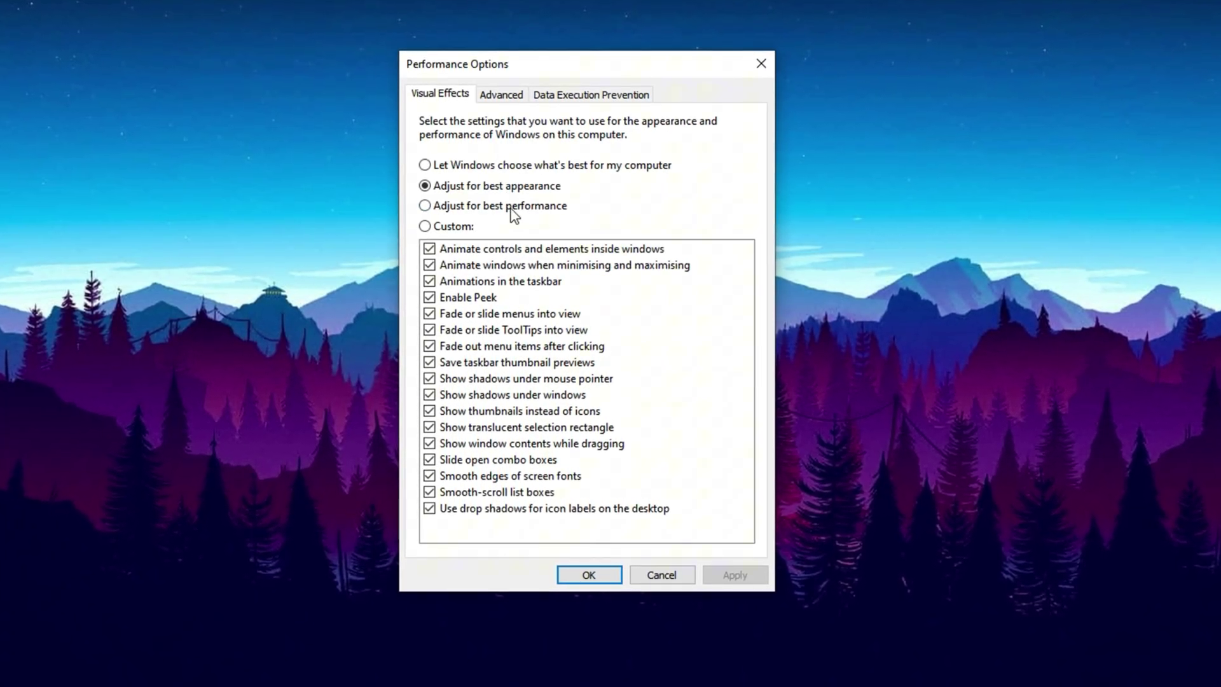
Choose best performance, then re-tick Animate windows, taskbar thumbnail previews, thumbnails, window contents while dragging and smooth fonts.
left_click(525, 207)
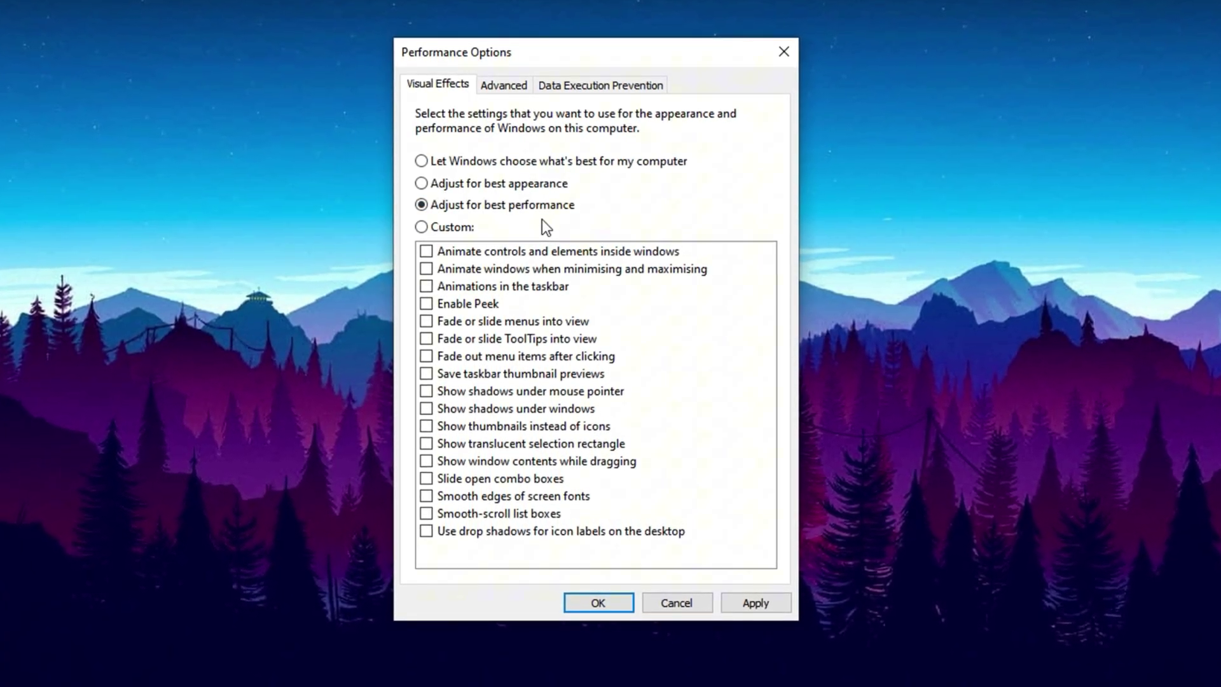
left_click(424, 271)
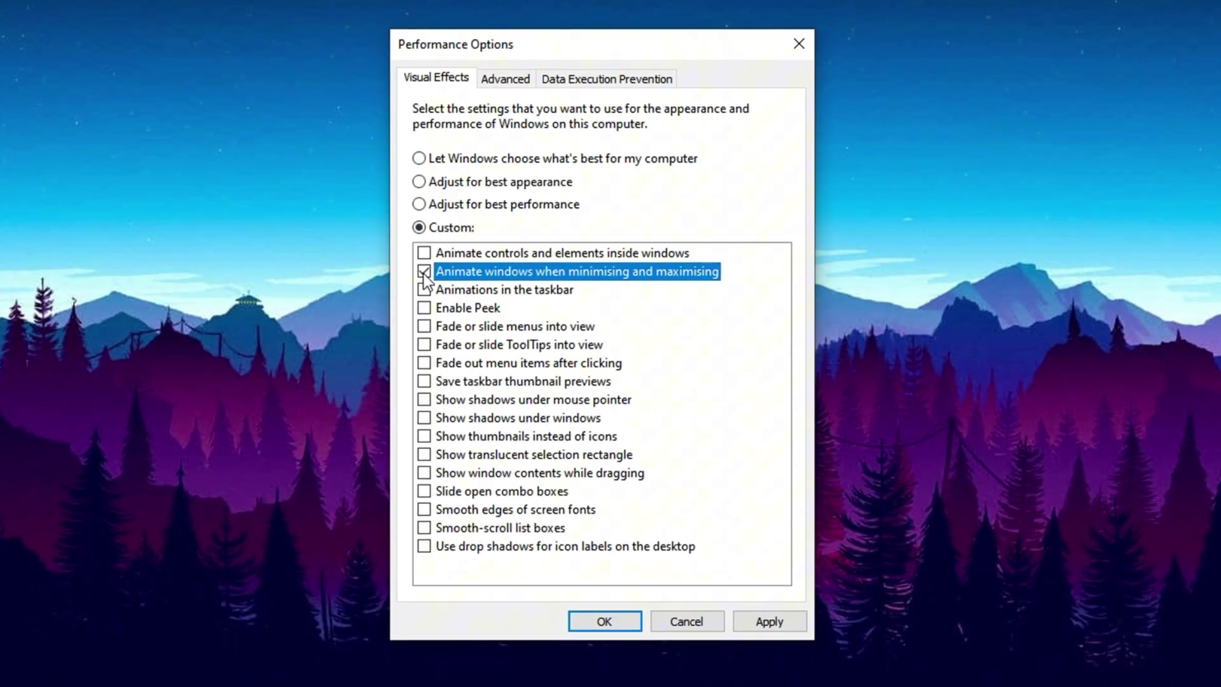
left_click(422, 383)
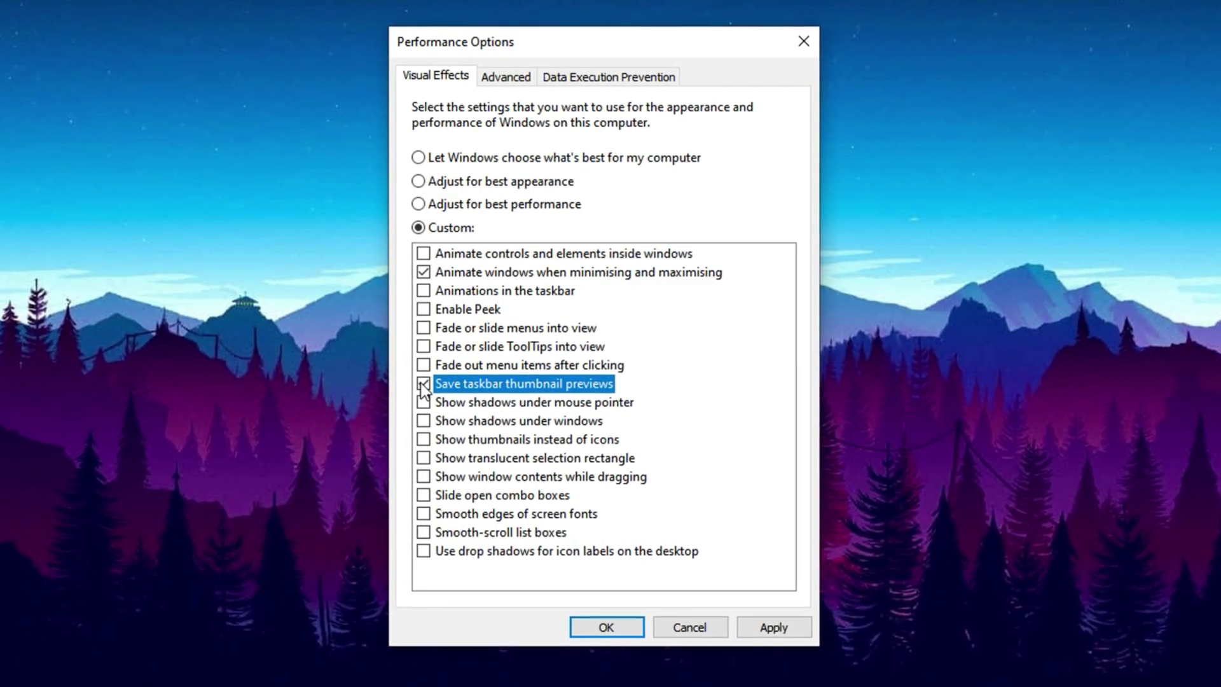
left_click(430, 440)
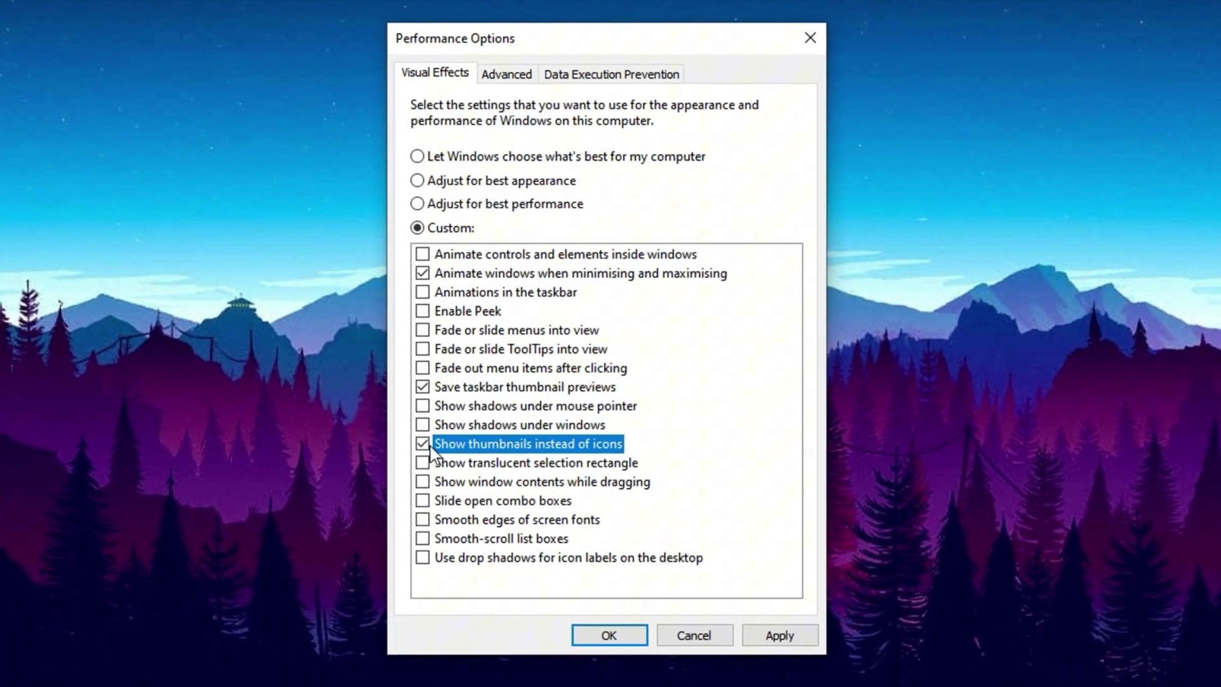
left_click(421, 485)
left_click(422, 523)
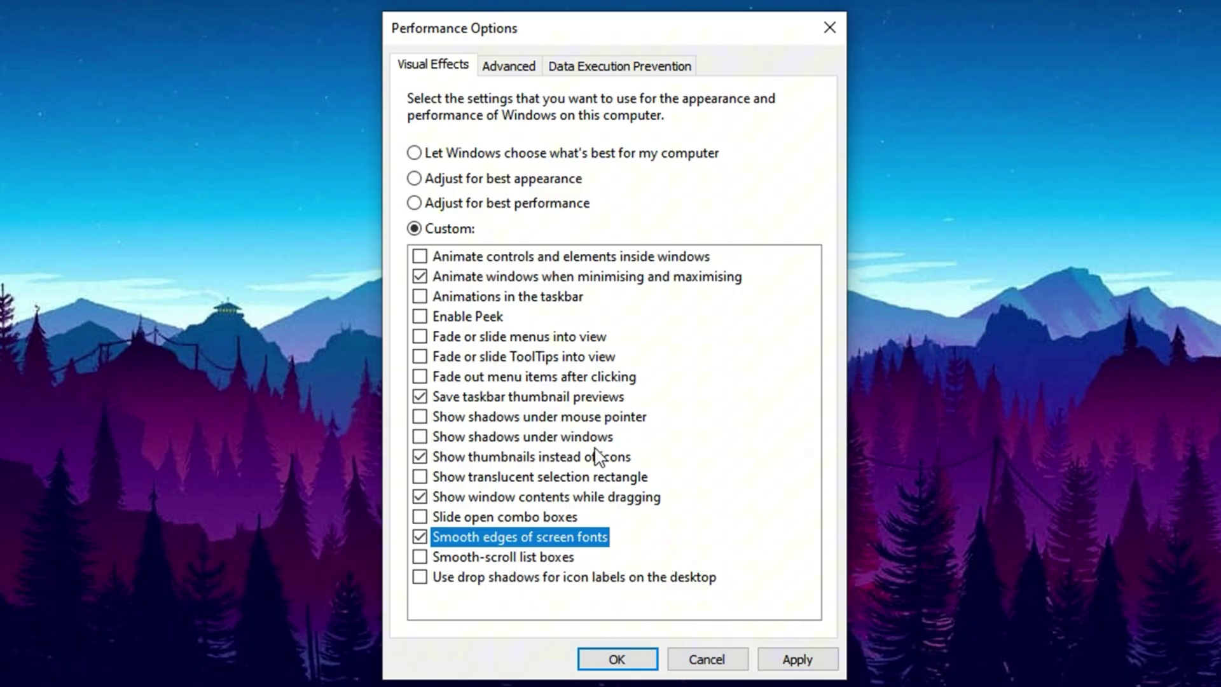
Show the Advanced tab, confirming processor scheduling favours Programs with a 6912 MB paging file.
left_click(499, 75)
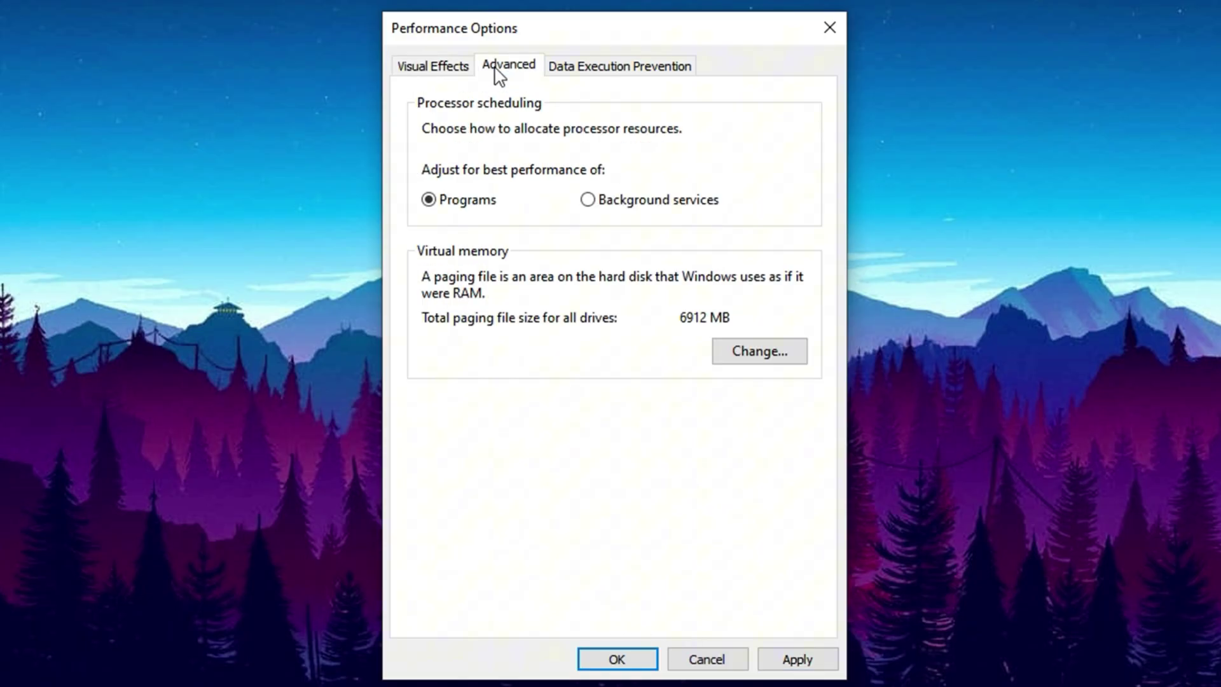